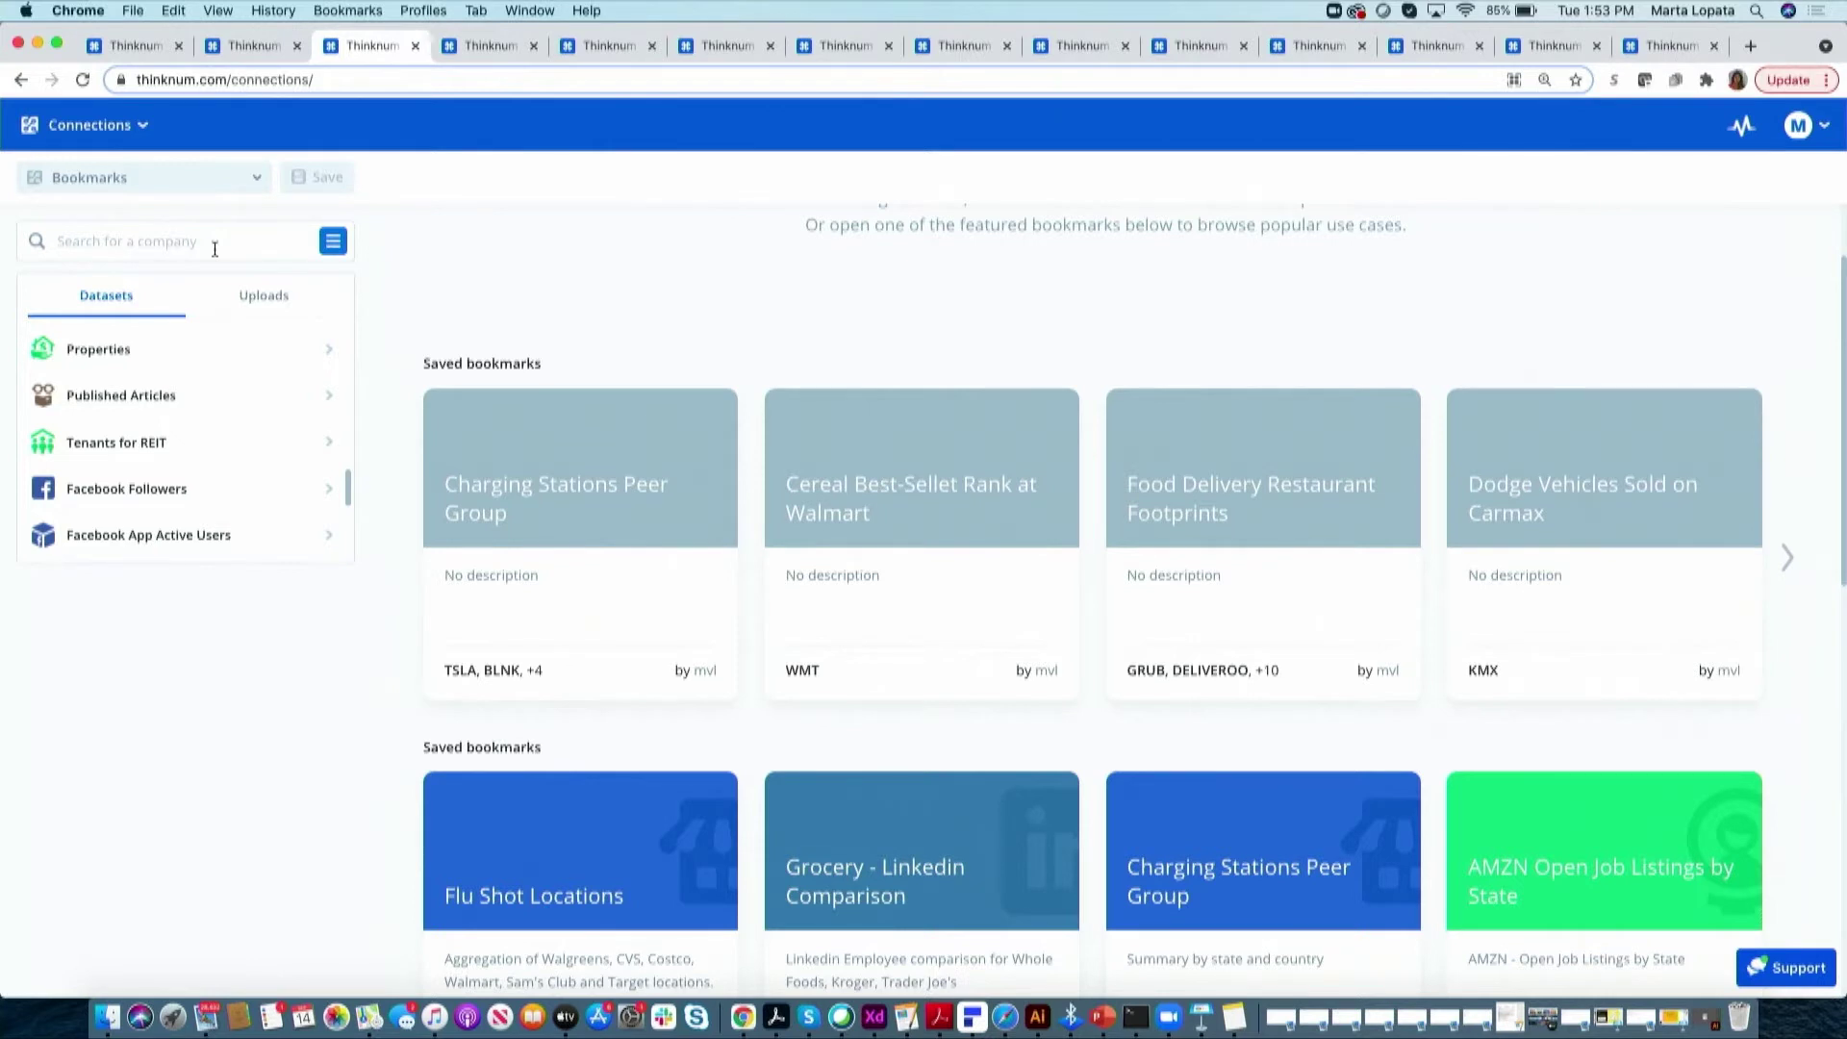
View the HSBC Google Play review chart and examine the dates, ratings and review texts in the Wells Fargo app review table
click(481, 50)
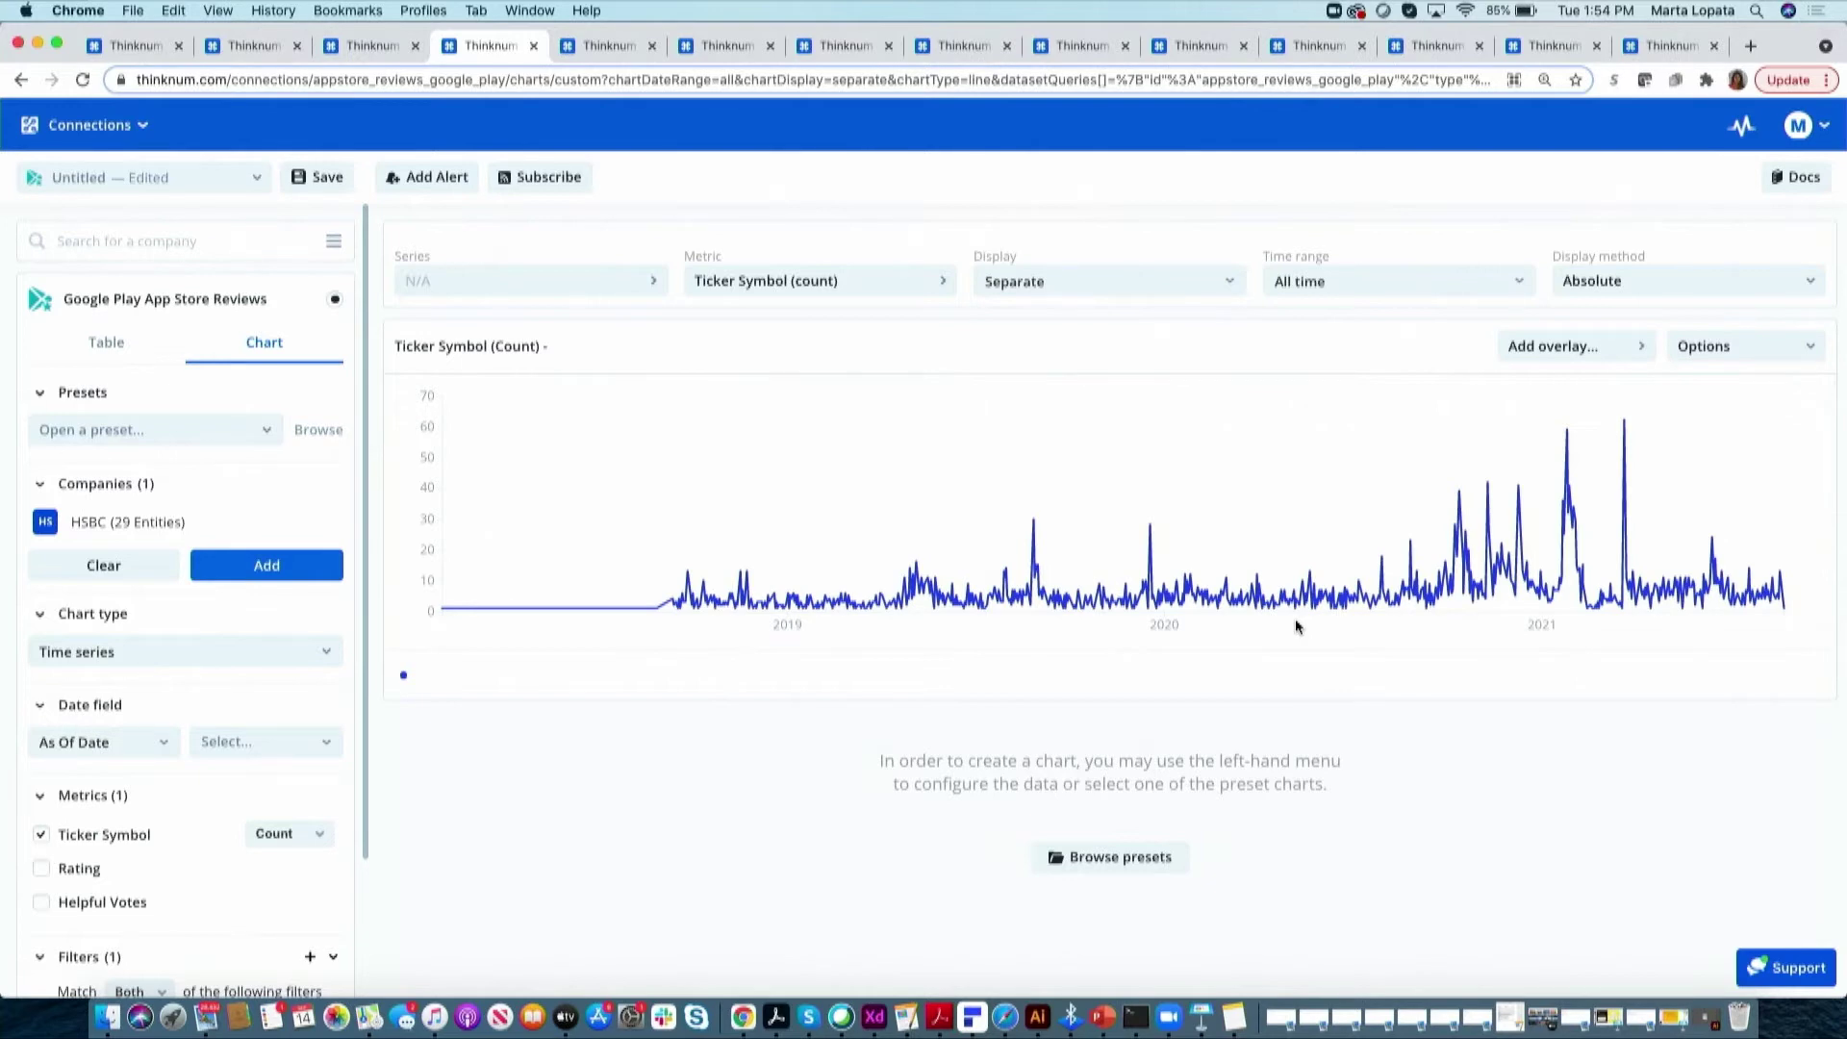
key(ctrl+Tab)
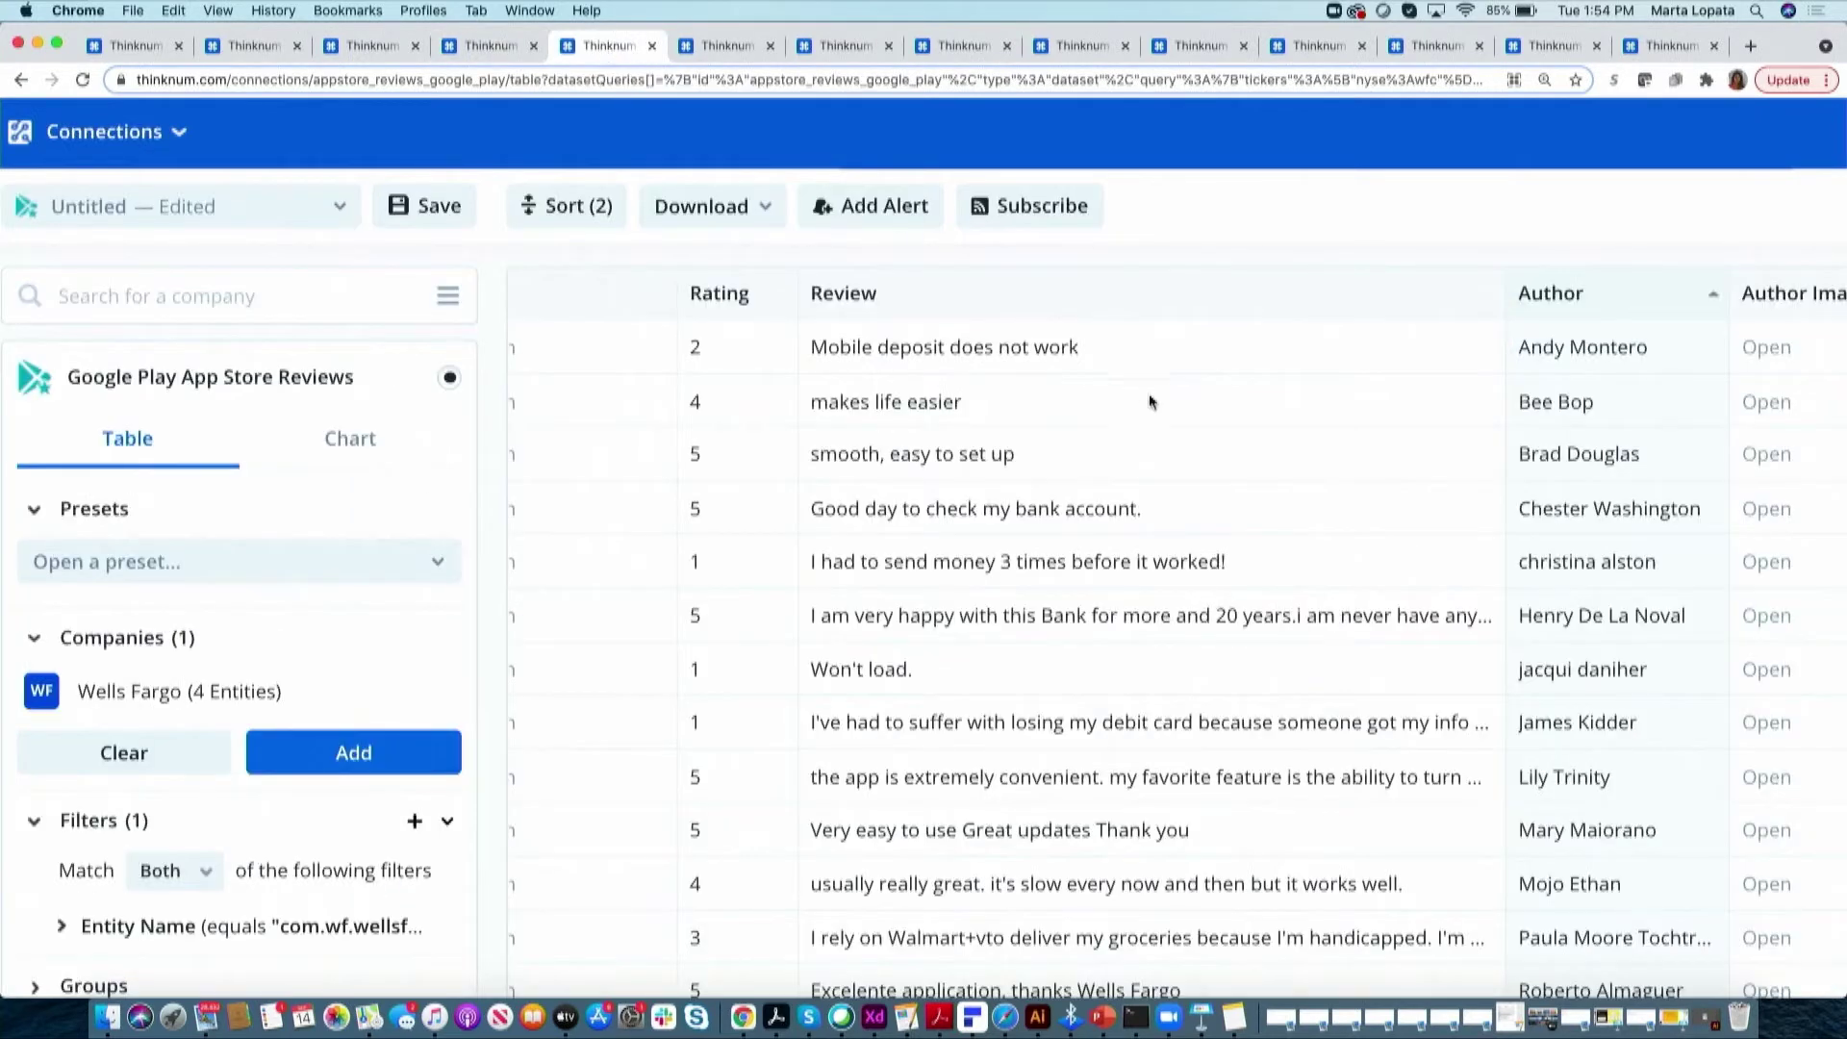
scroll(904, 466, left, 3)
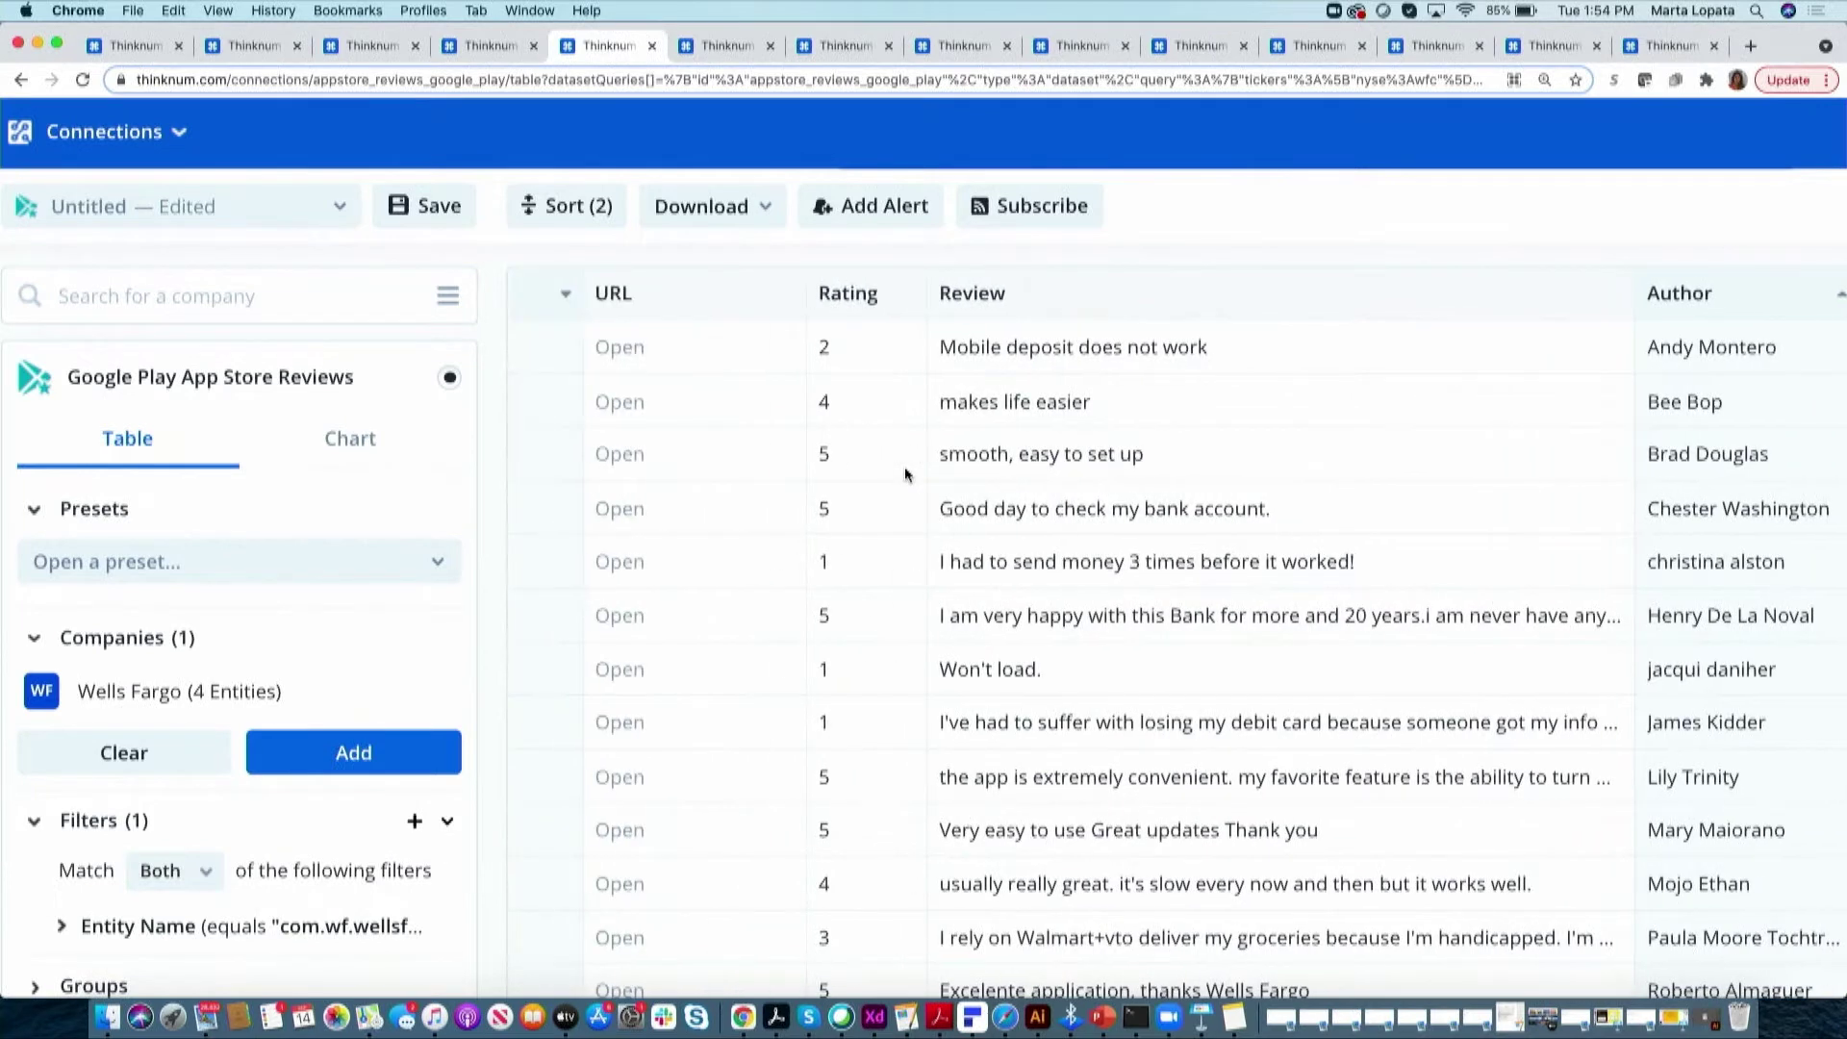
scroll(904, 465, left, 10)
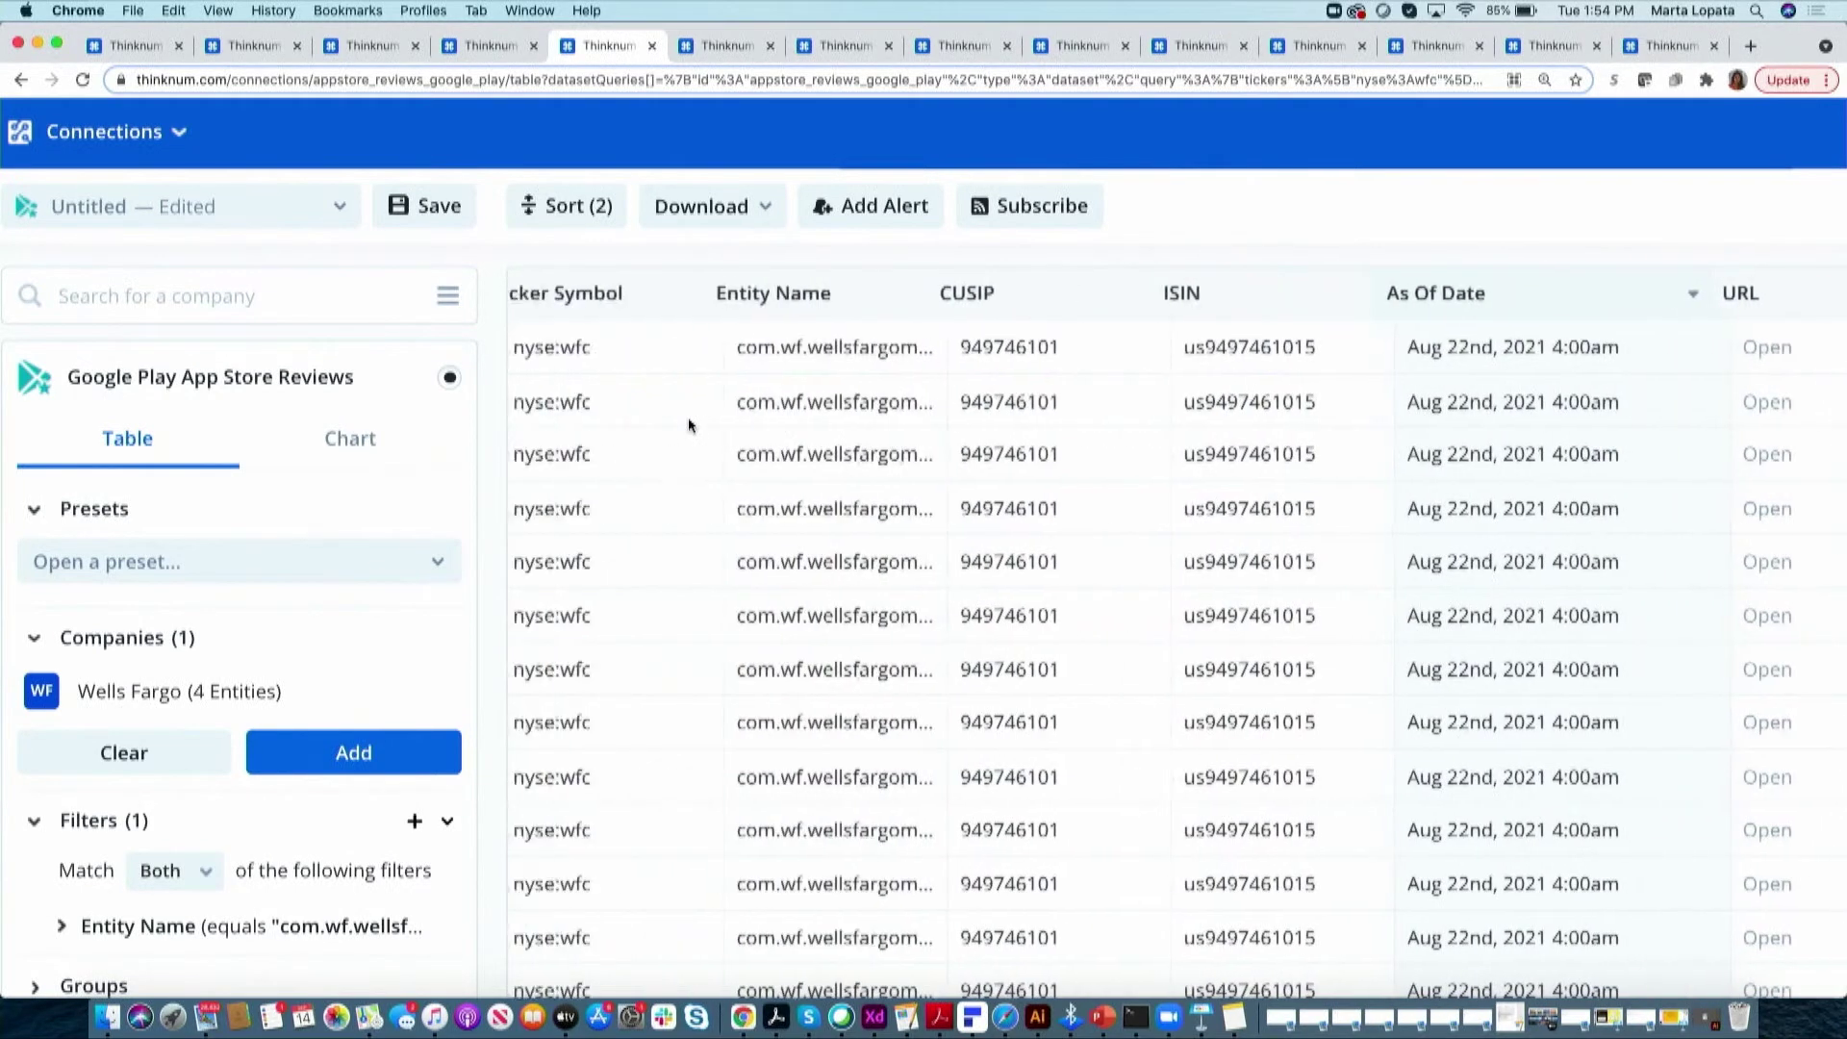
scroll(689, 425, left, 3)
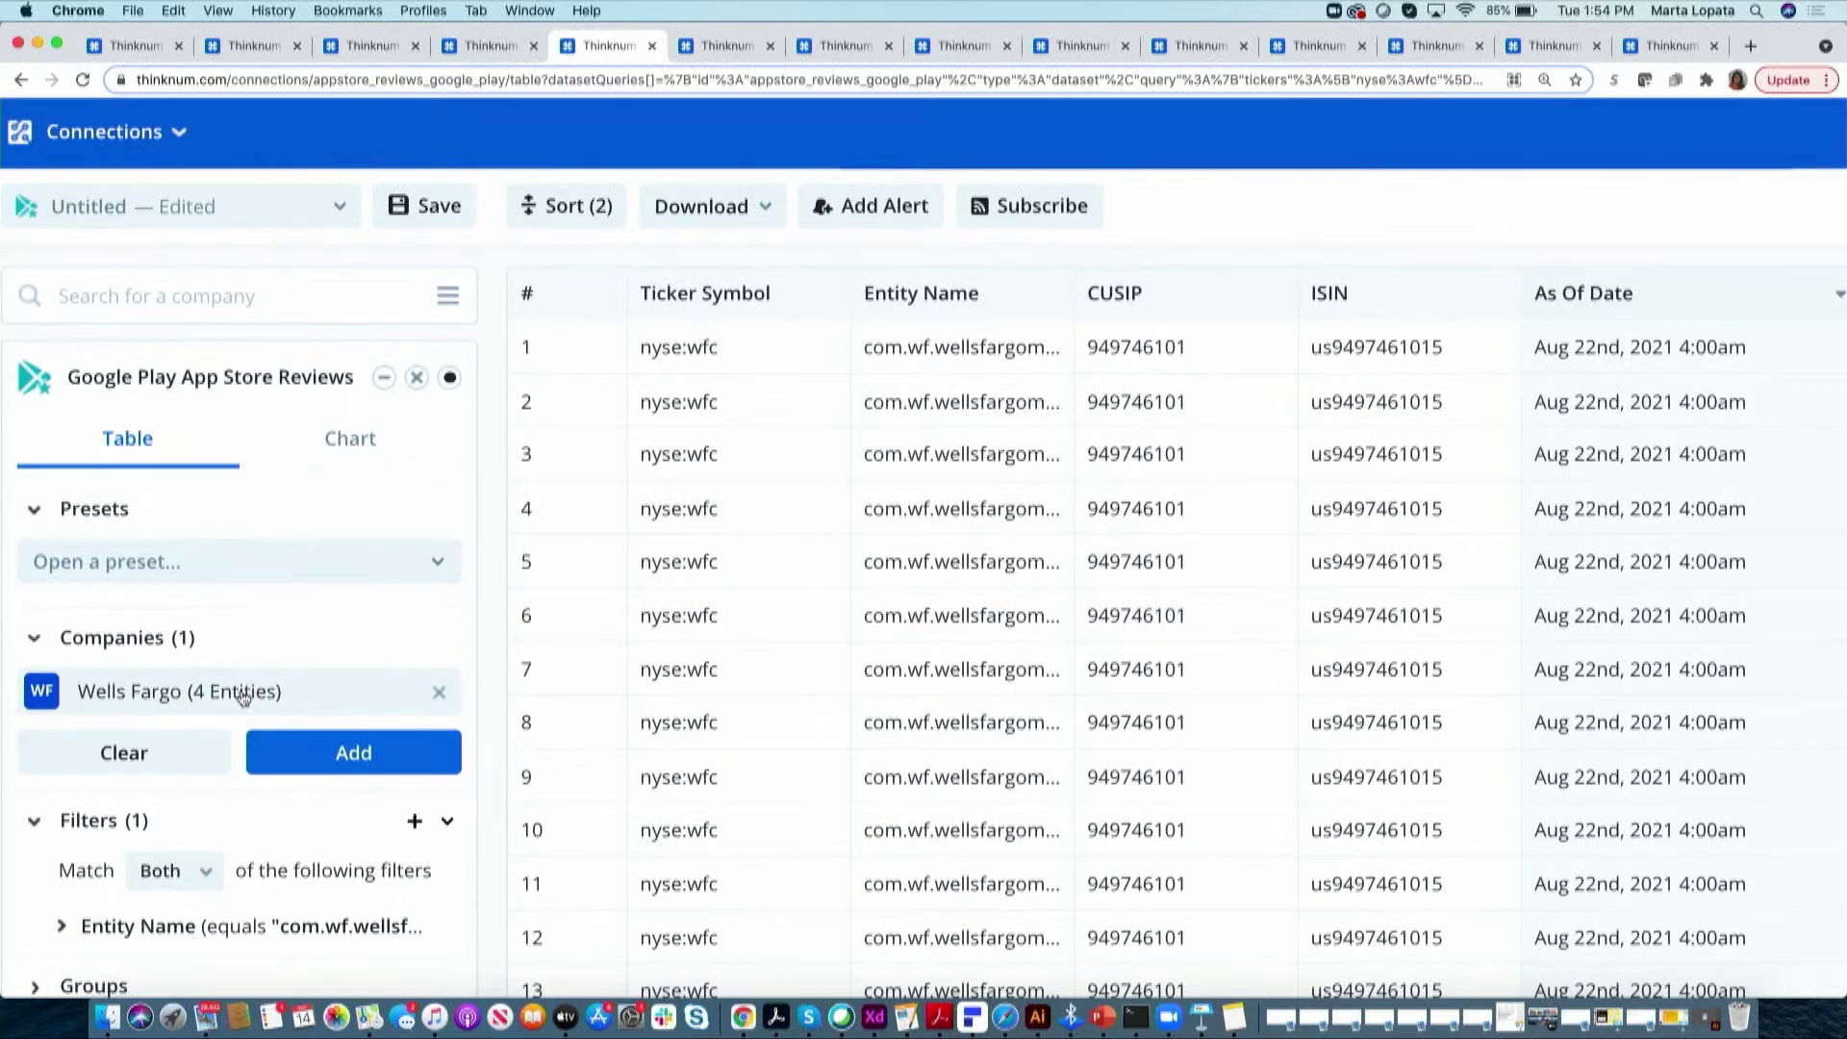
scroll(833, 637, right, 5)
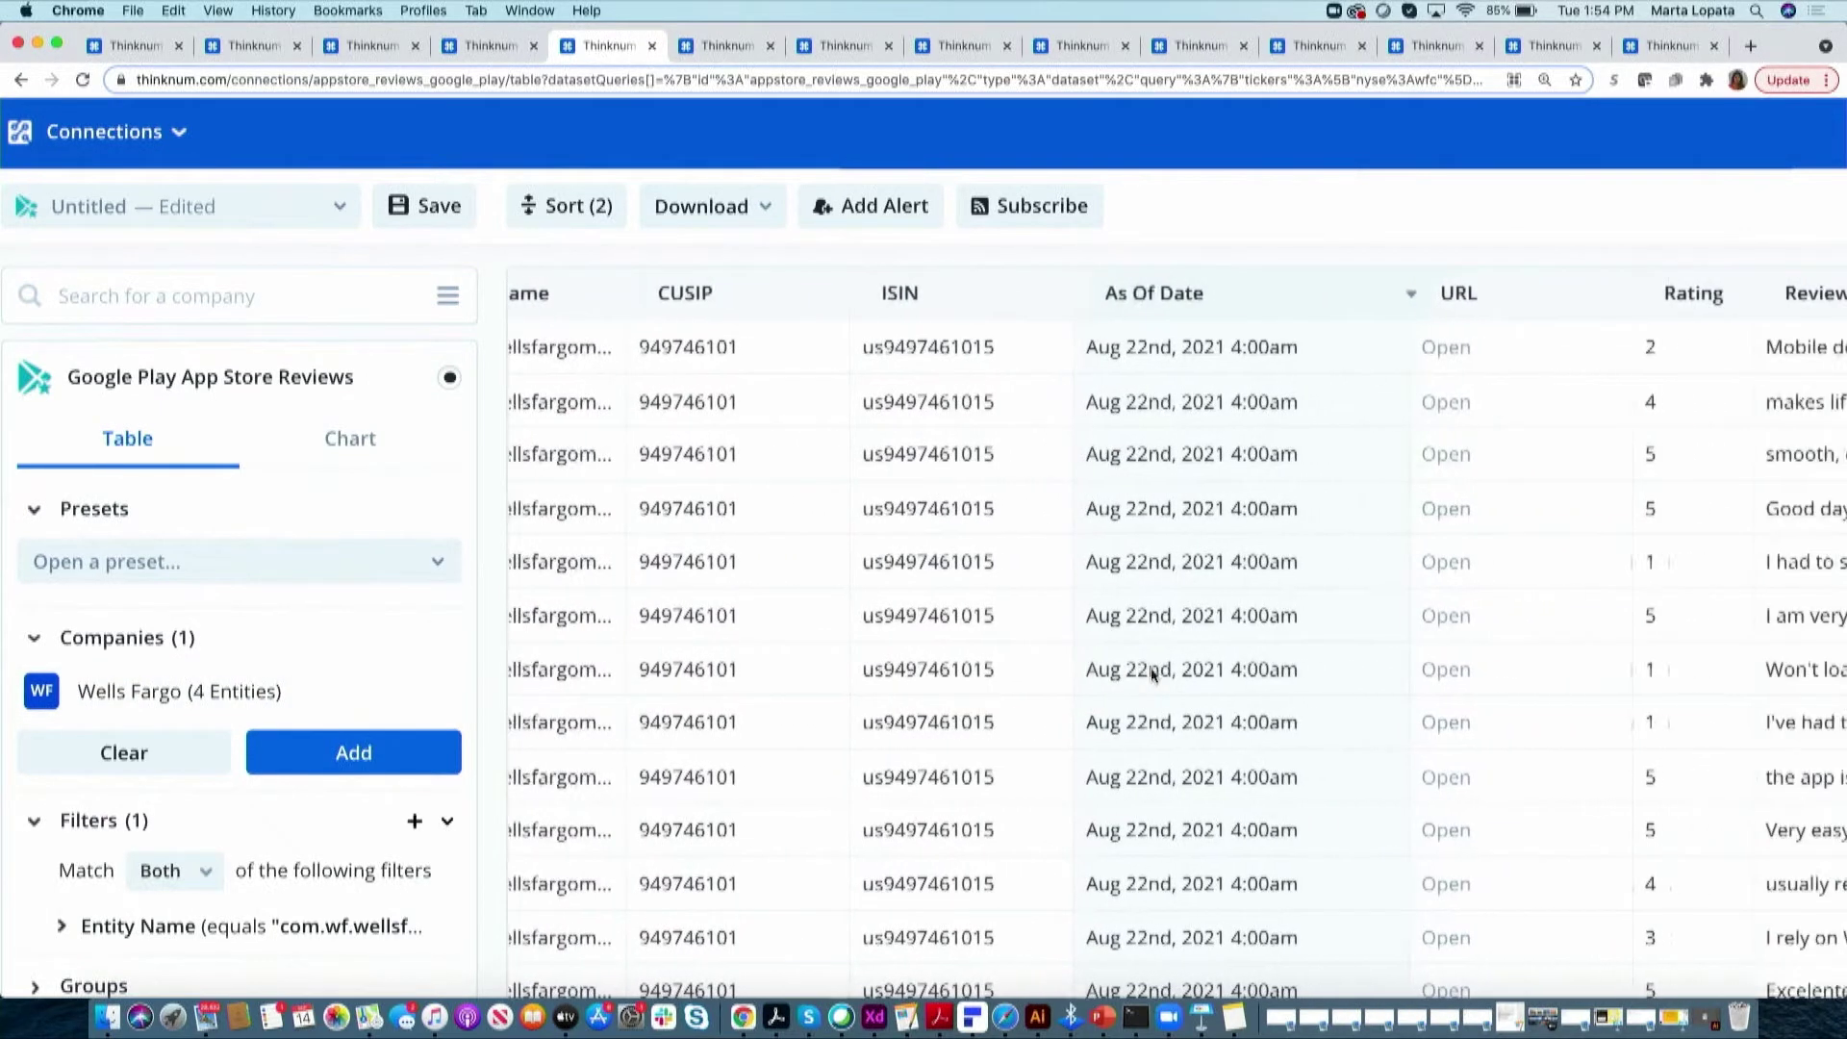
scroll(1151, 671, right, 4)
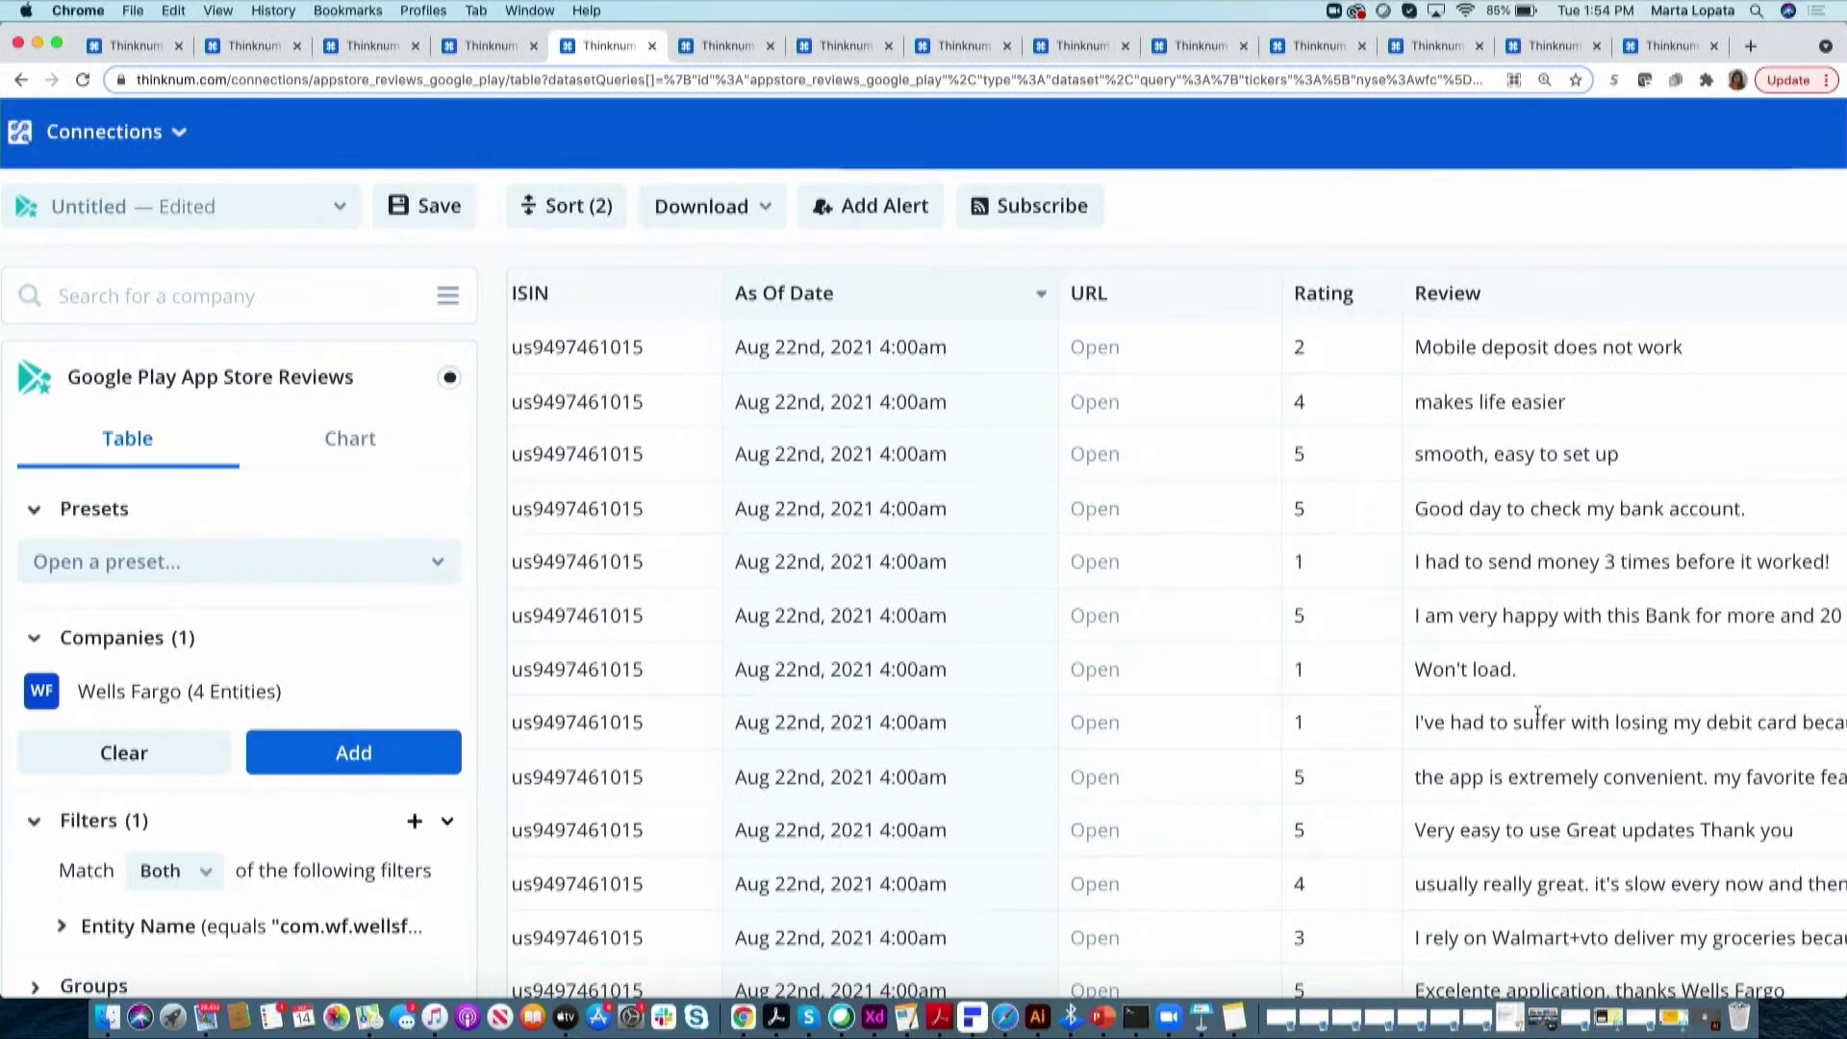
scroll(1505, 639, down, 1)
scroll(1506, 636, up, 1)
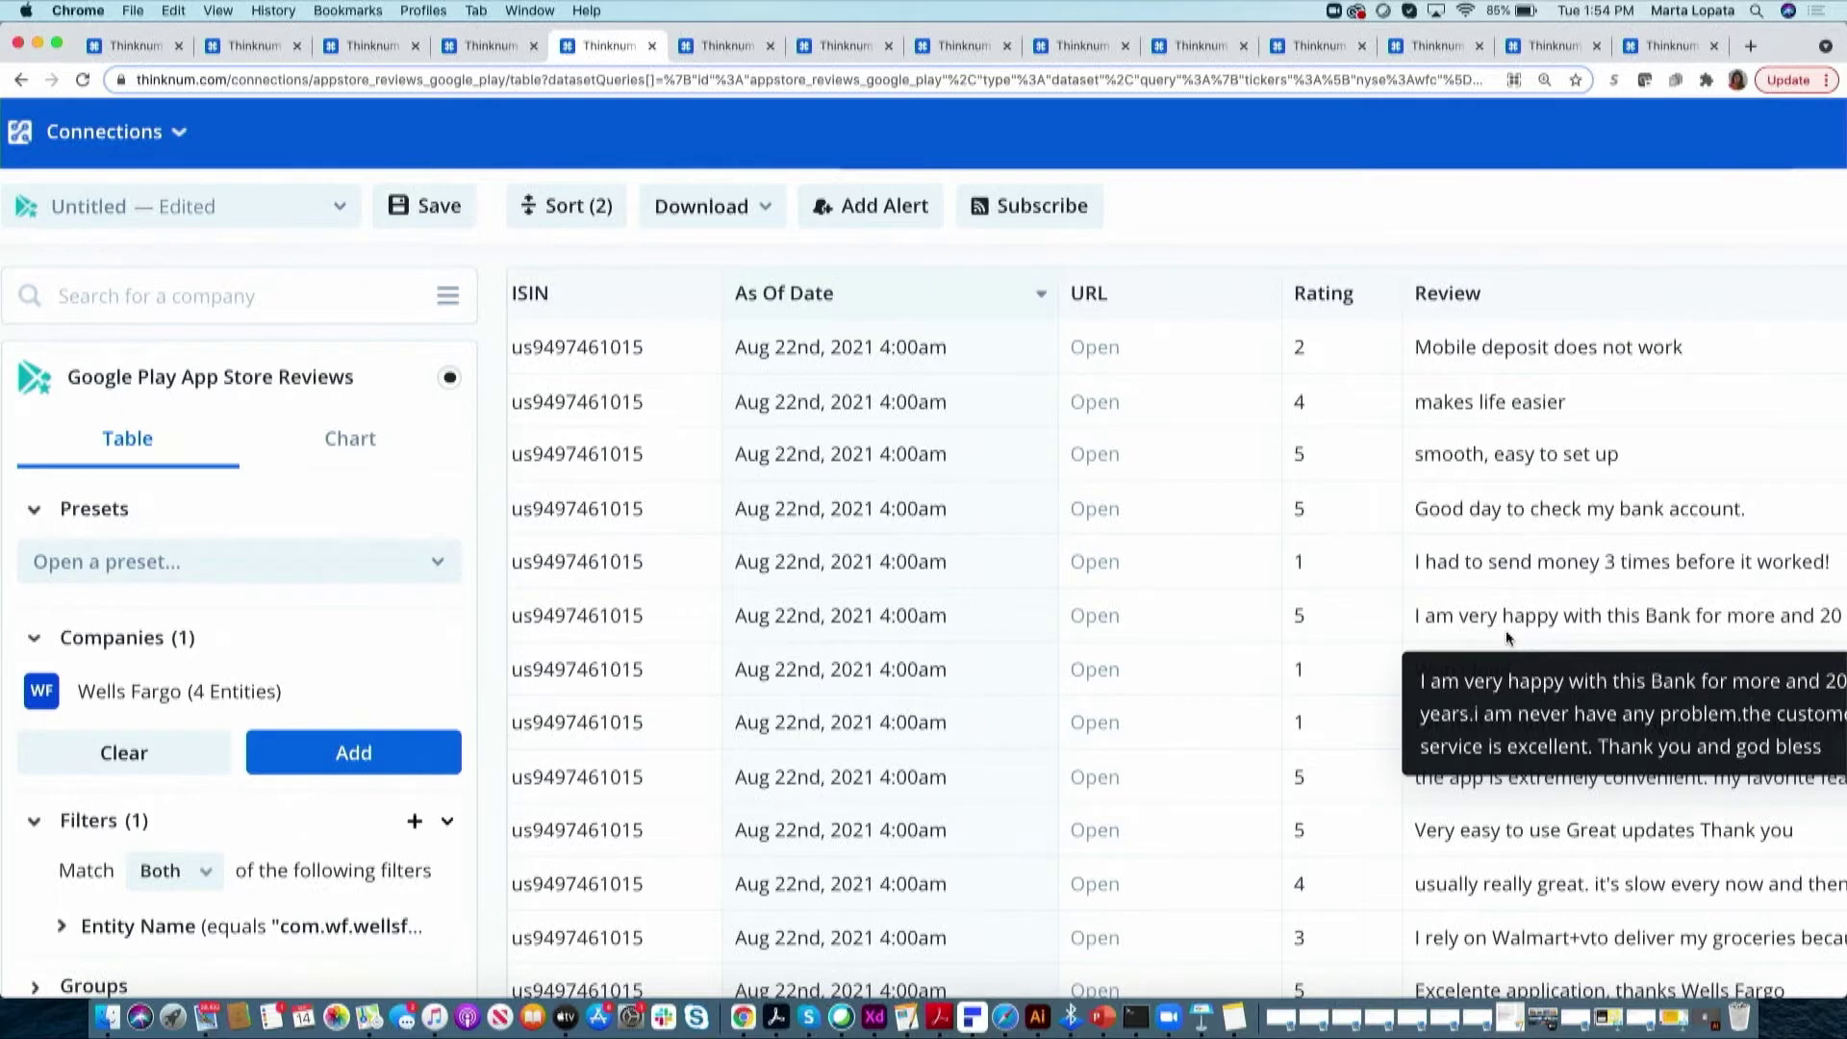
View the Screener start page and look through the available location, last funding date and funding filter options without choosing any
click(697, 46)
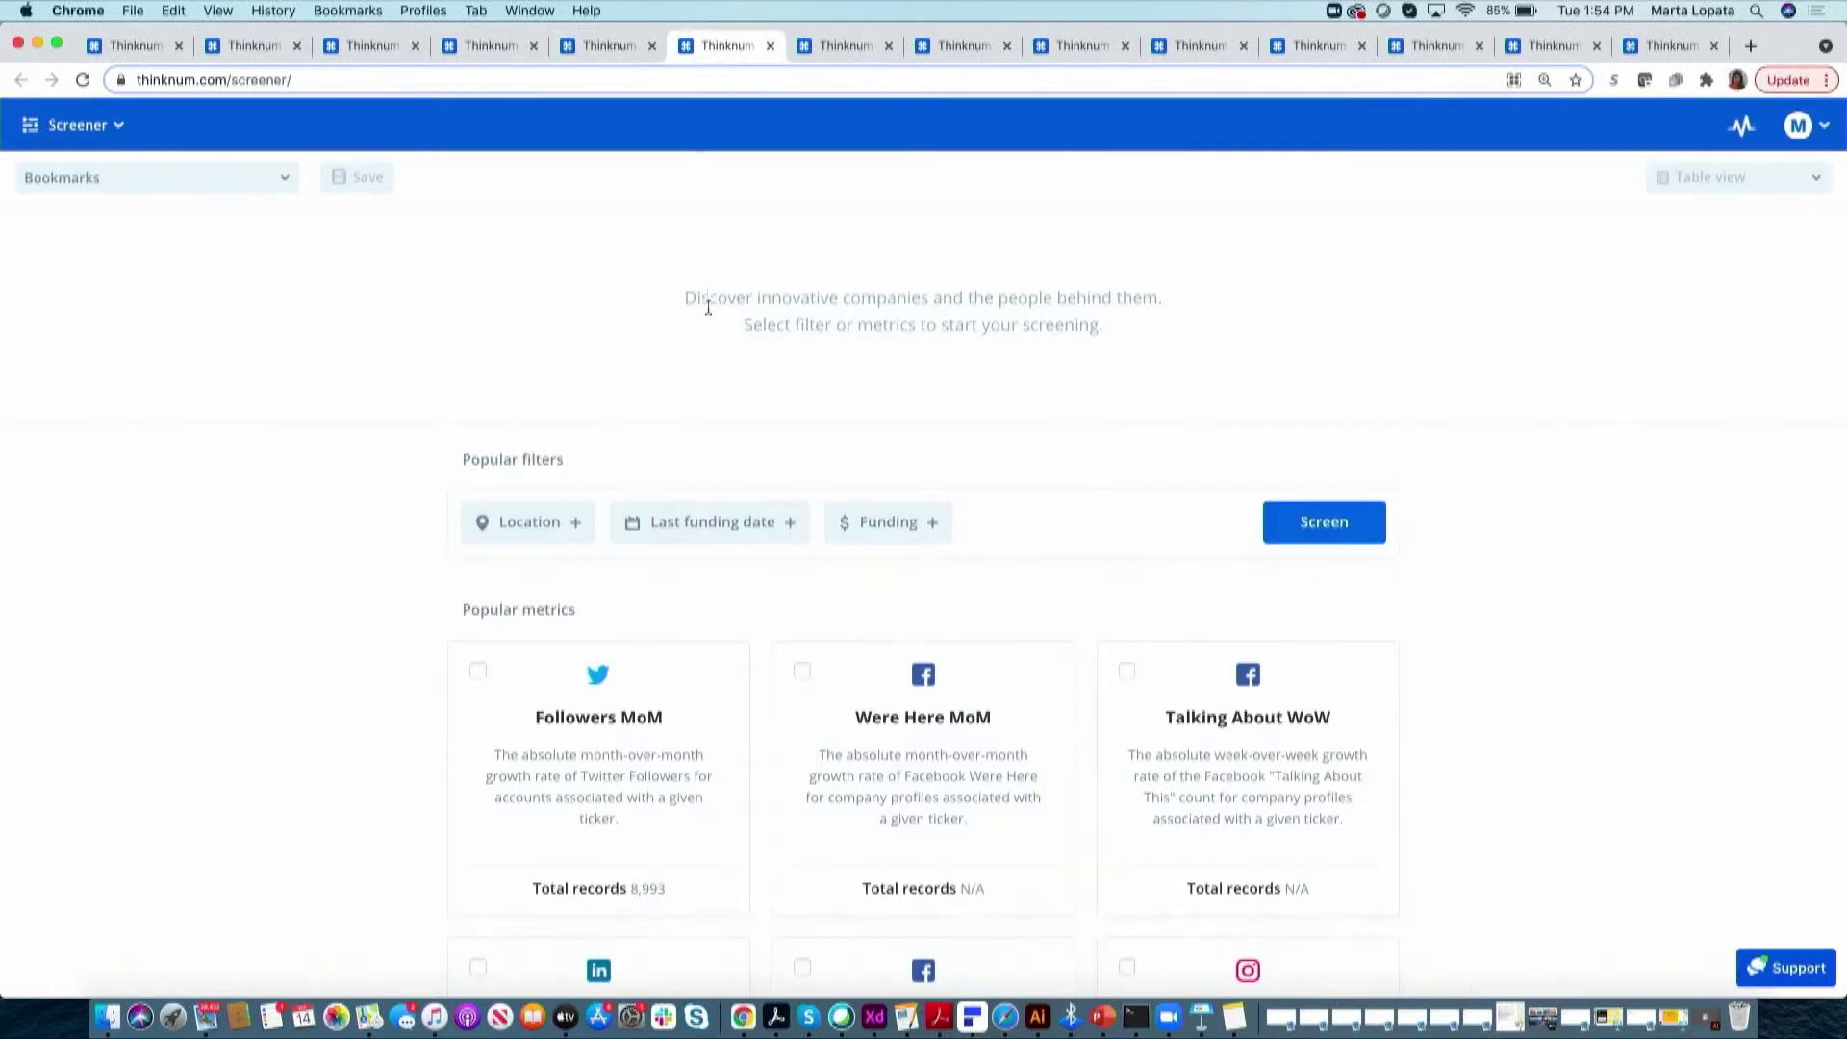
scroll(707, 327, down, 1)
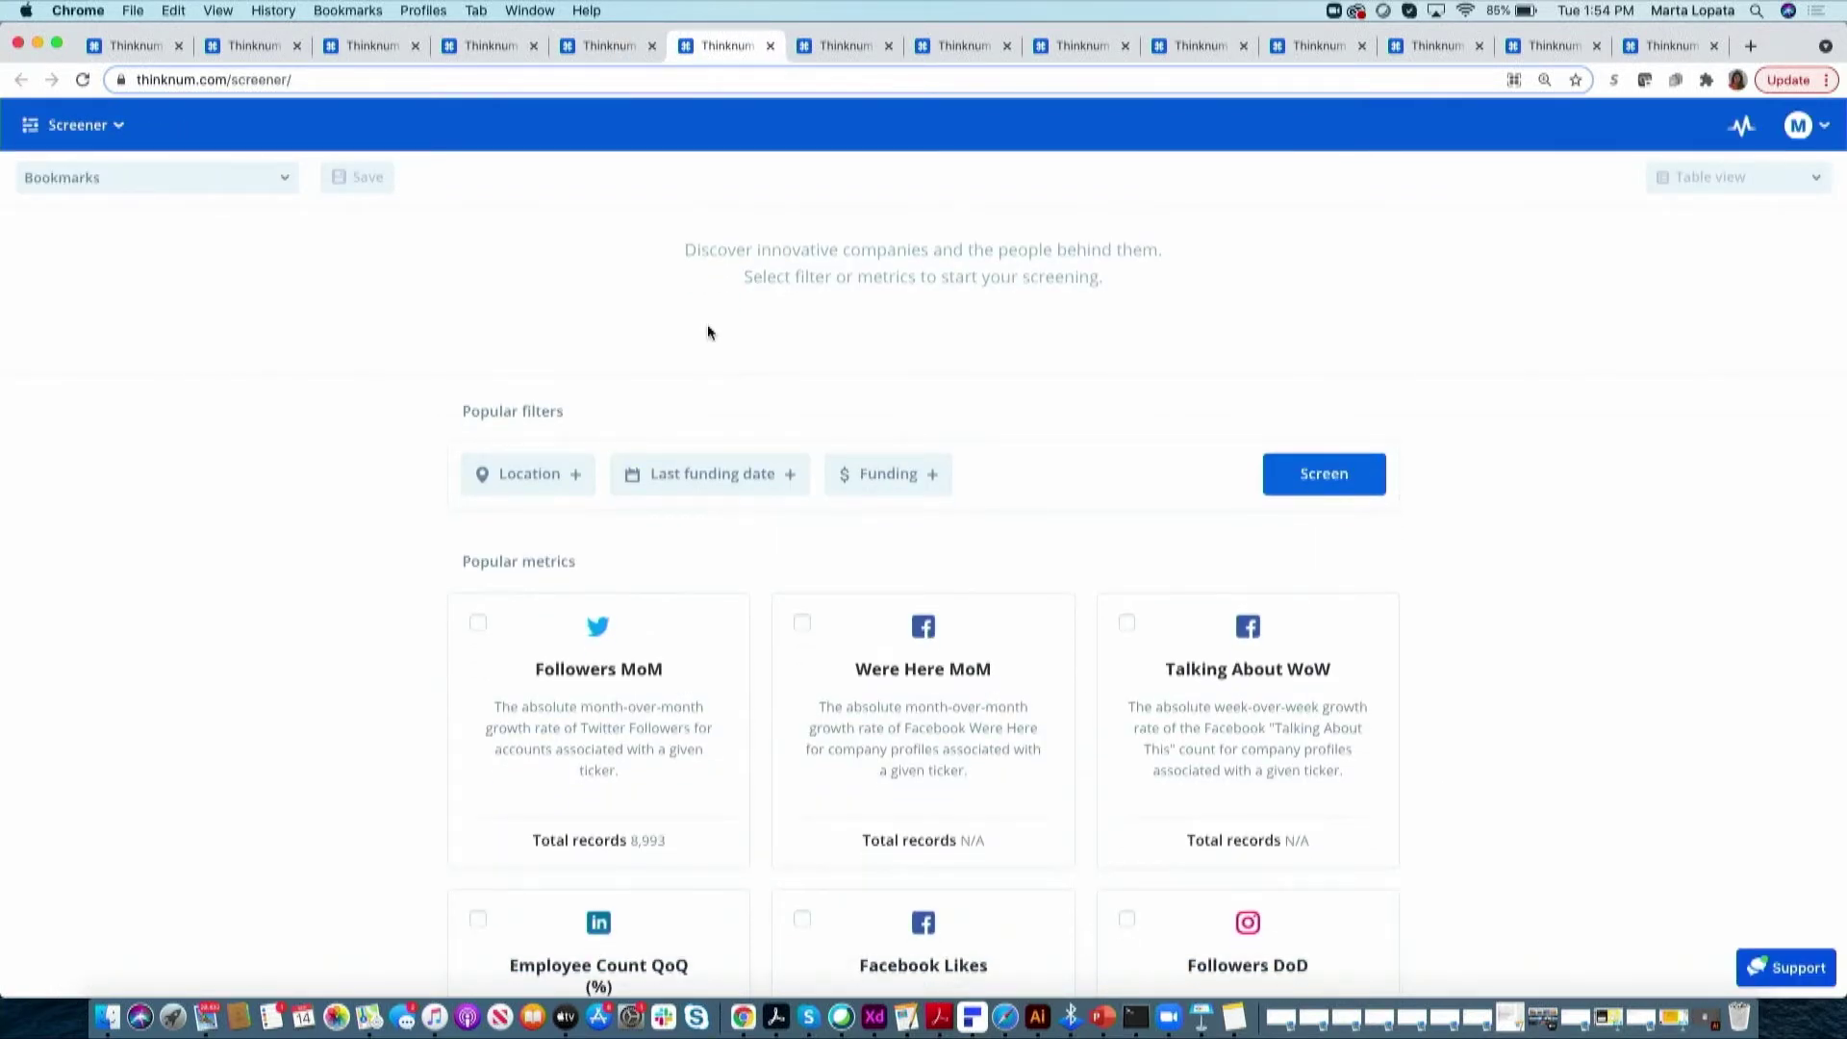
scroll(674, 582, down, 1)
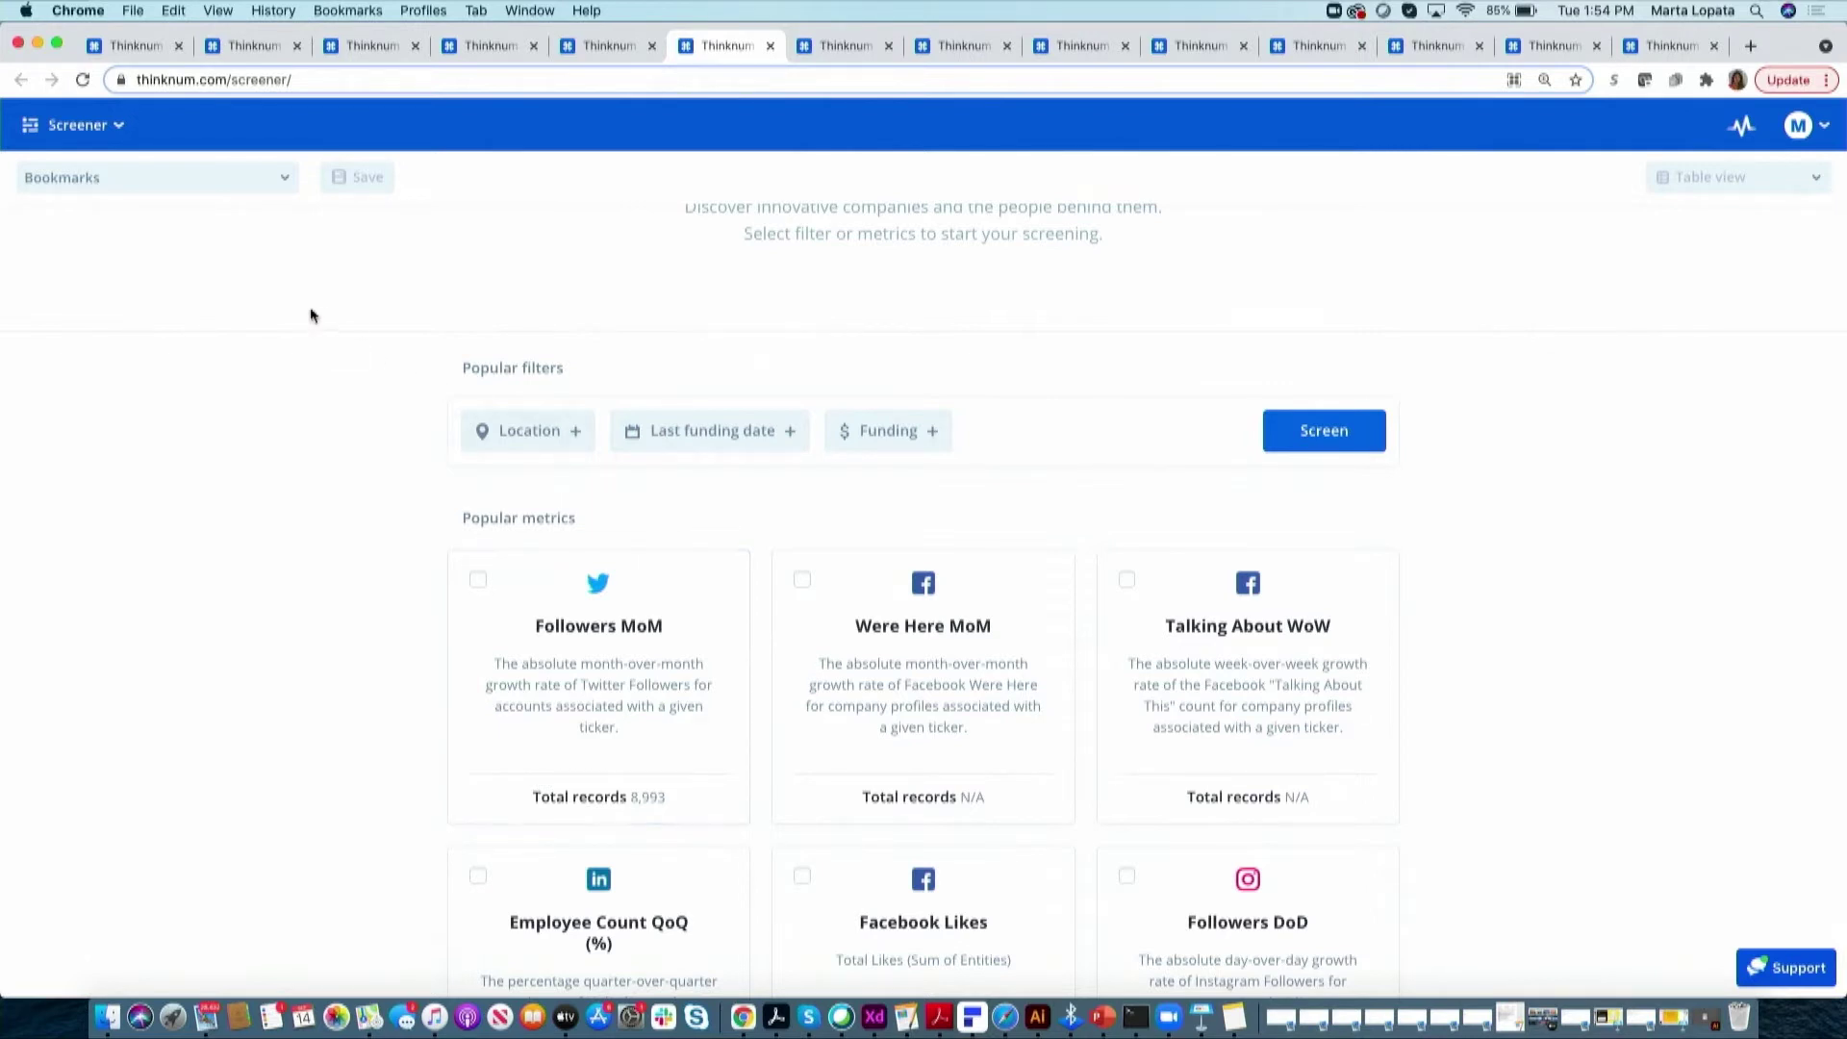
click(539, 436)
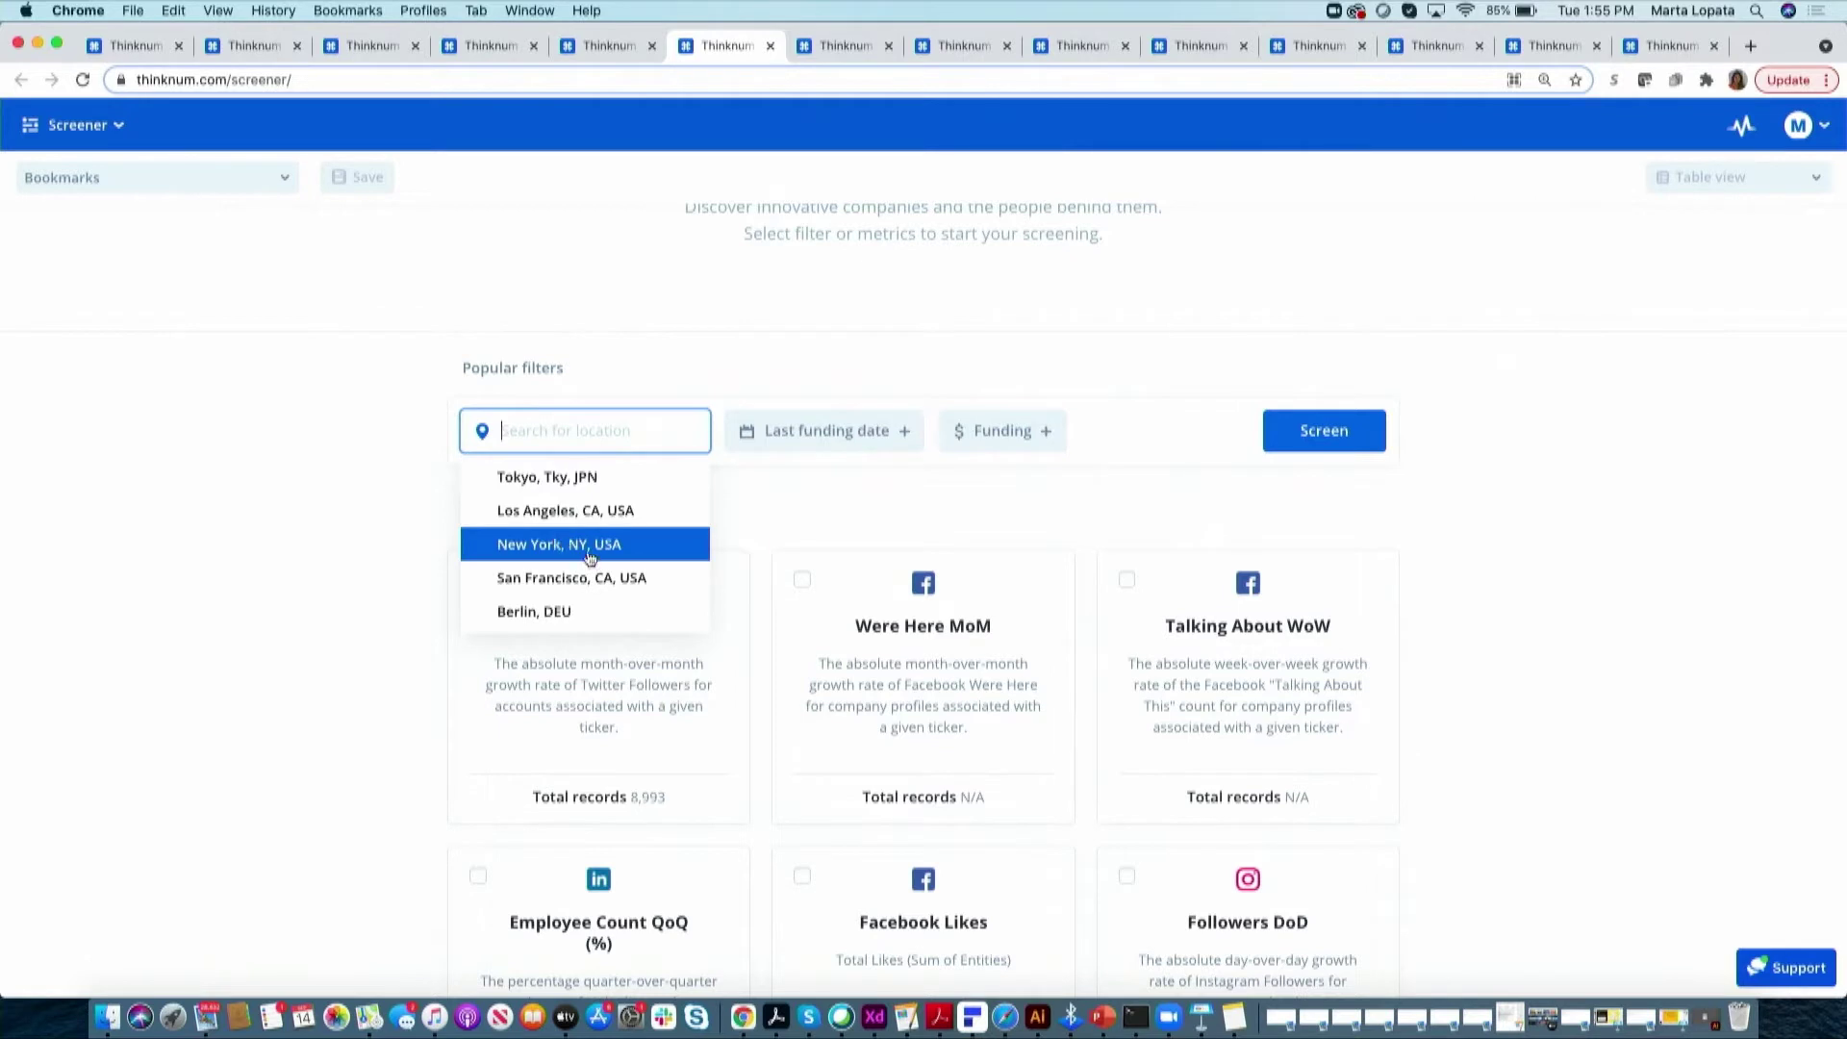
click(806, 434)
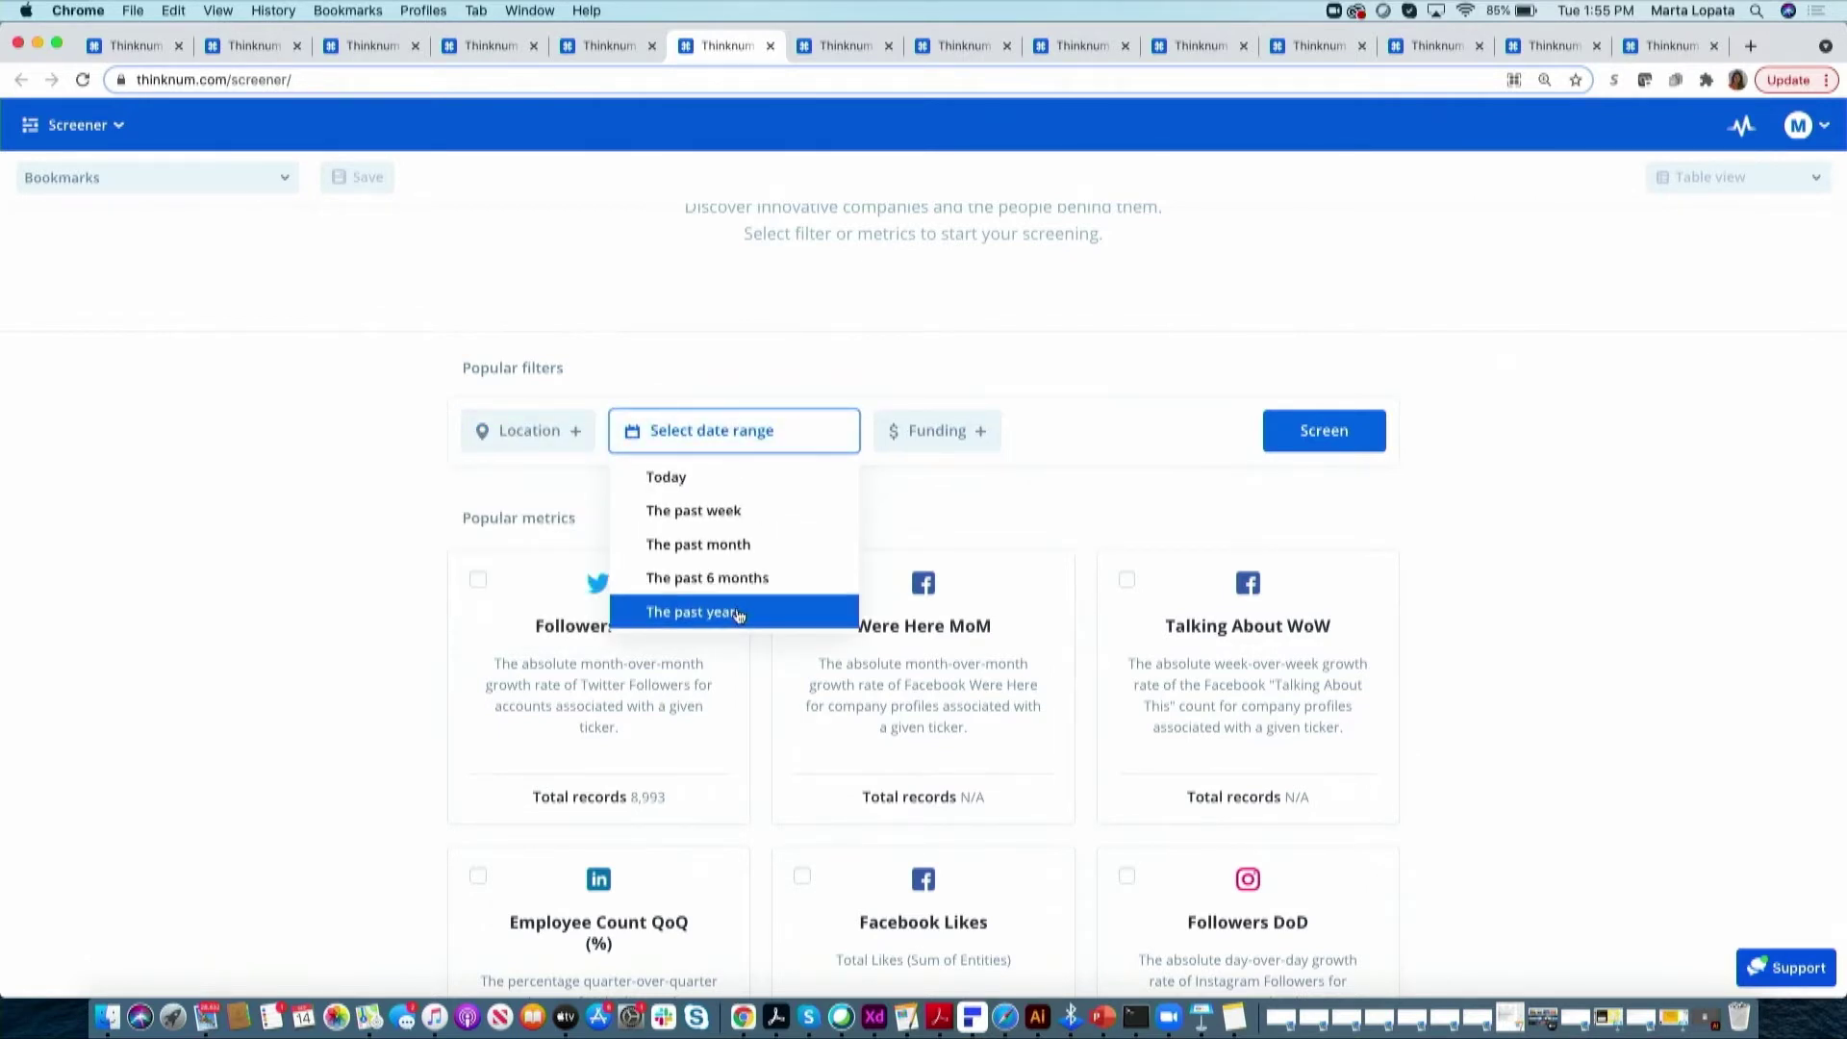
click(914, 431)
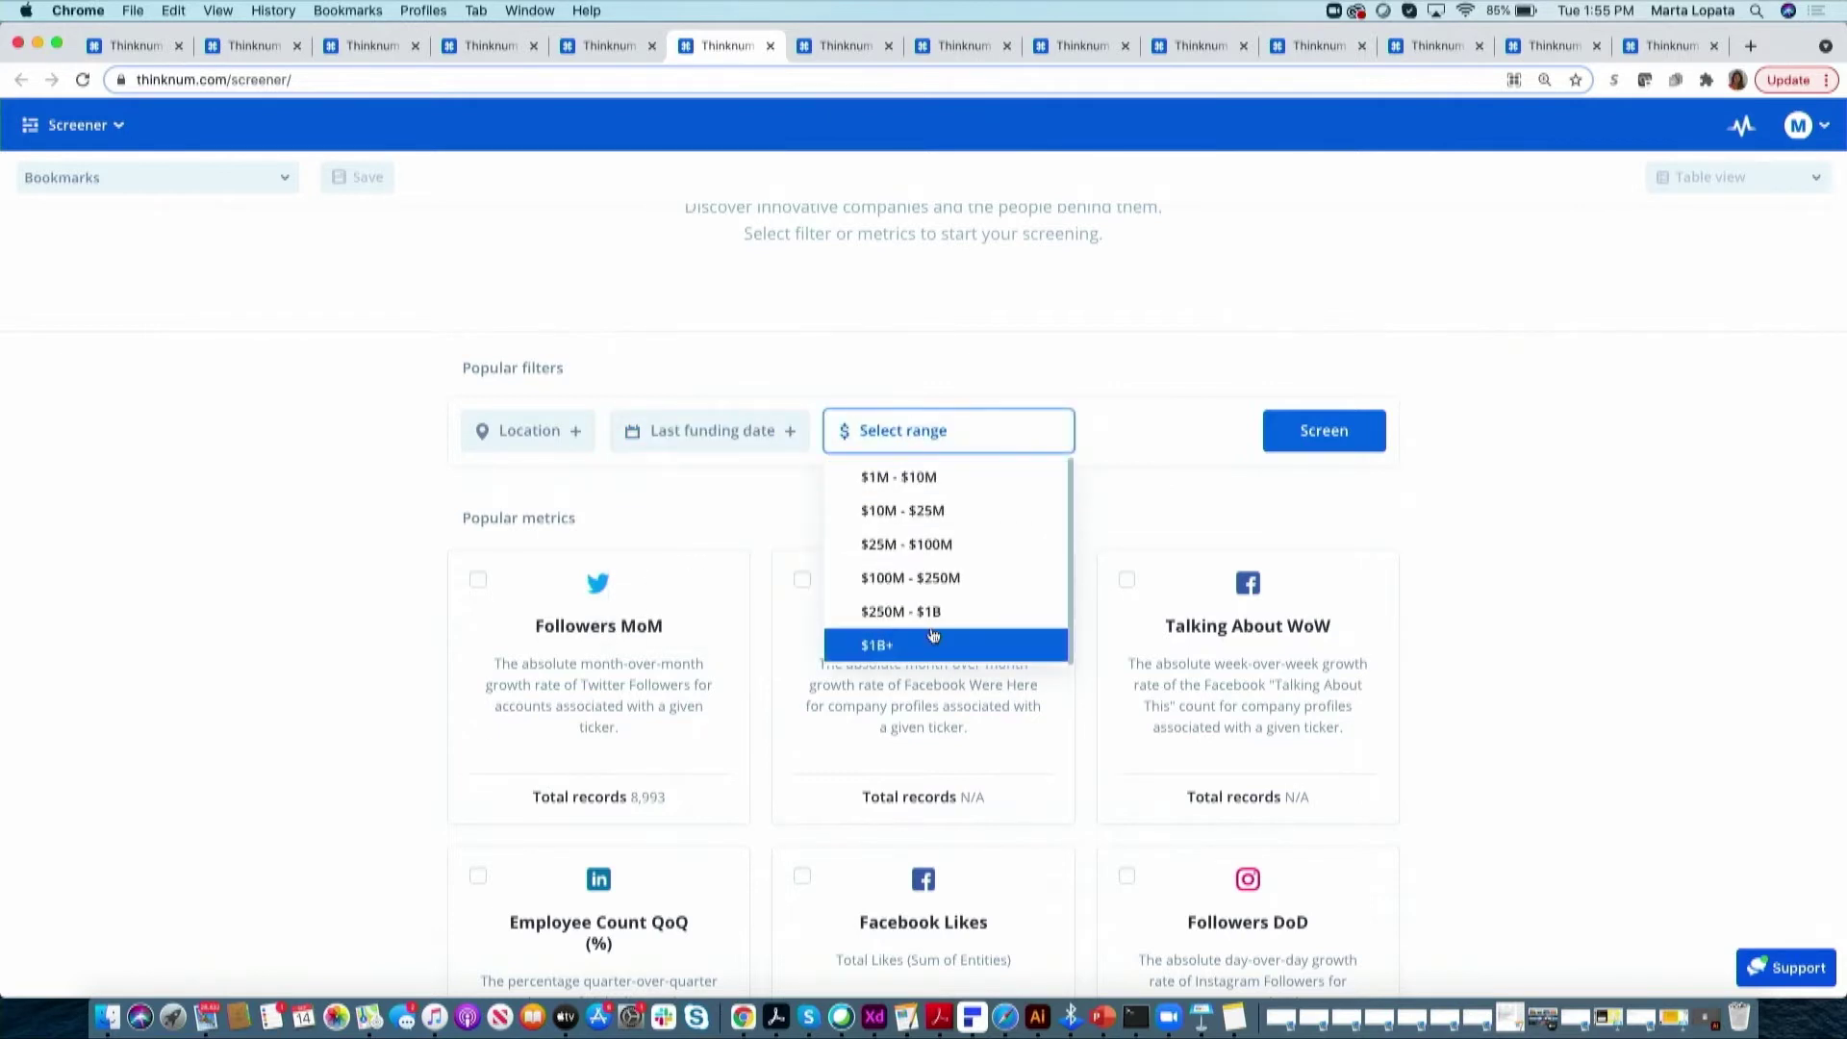
click(585, 511)
Examine the Screener's popular metrics and the featured screens below them
scroll(585, 511, down, 2)
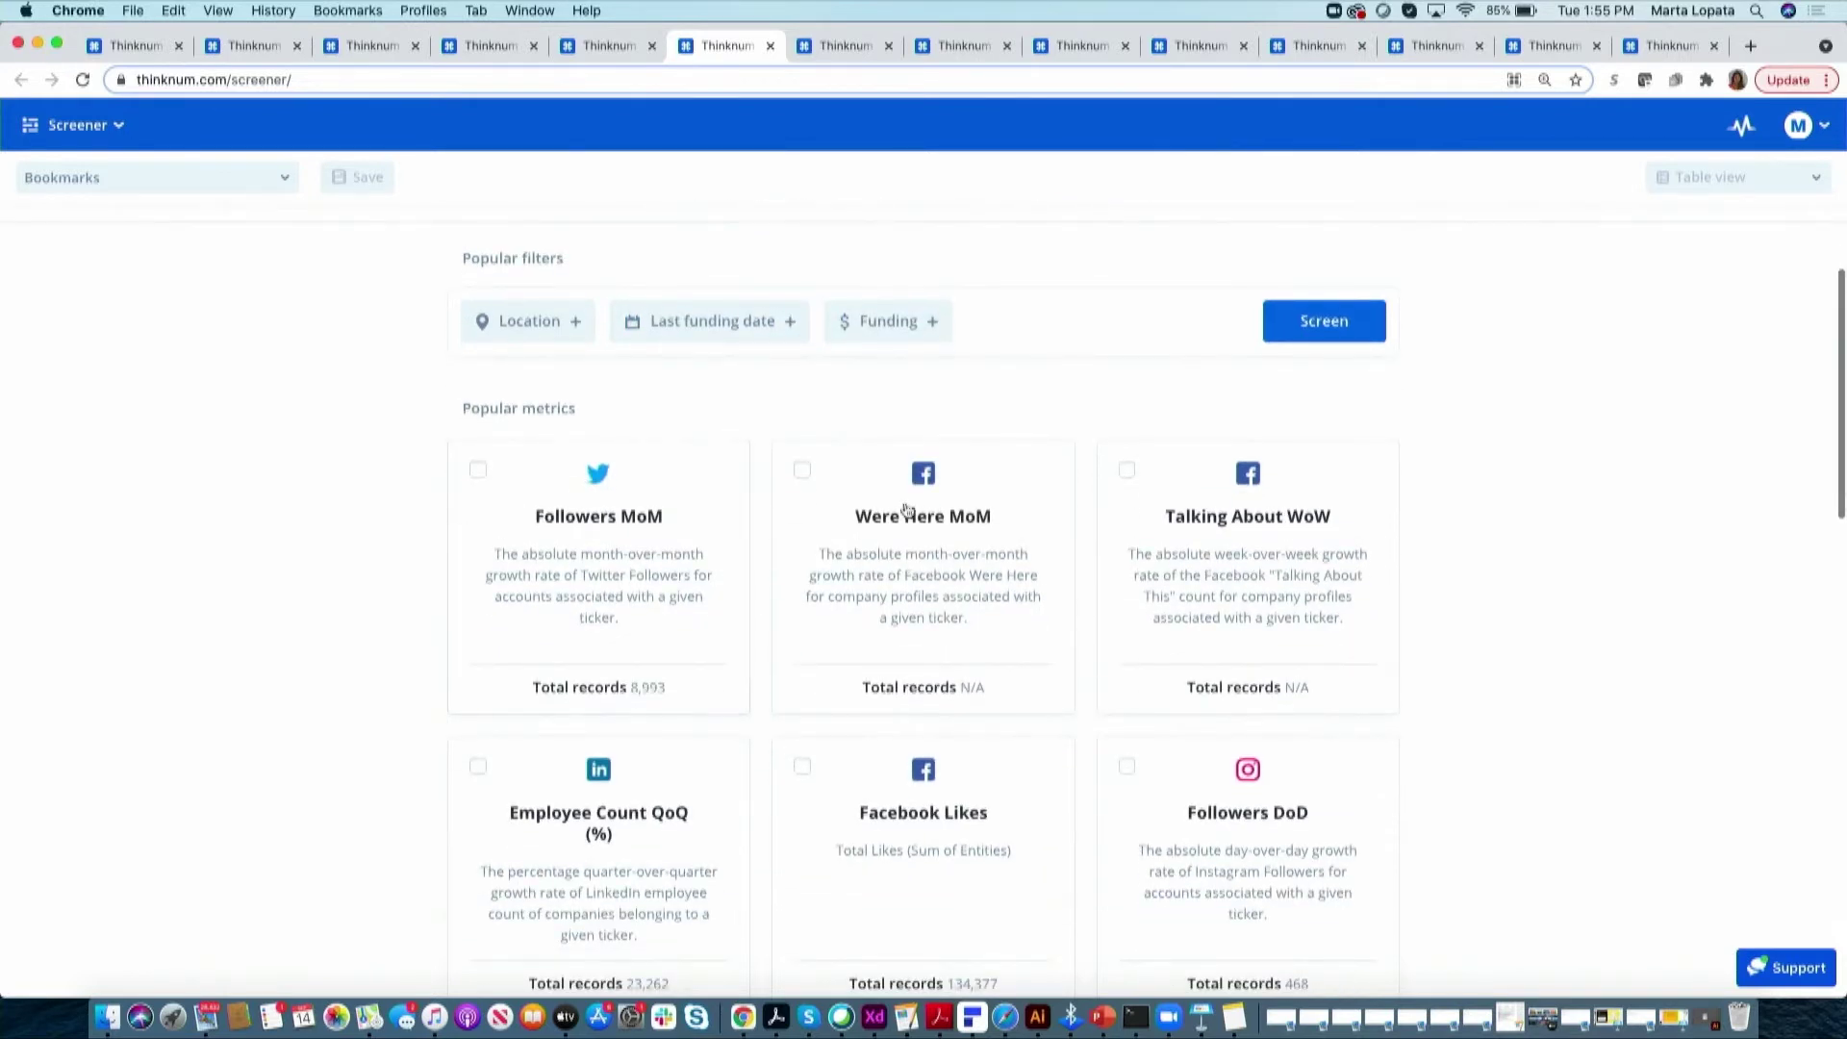
scroll(982, 652, down, 3)
scroll(983, 654, down, 5)
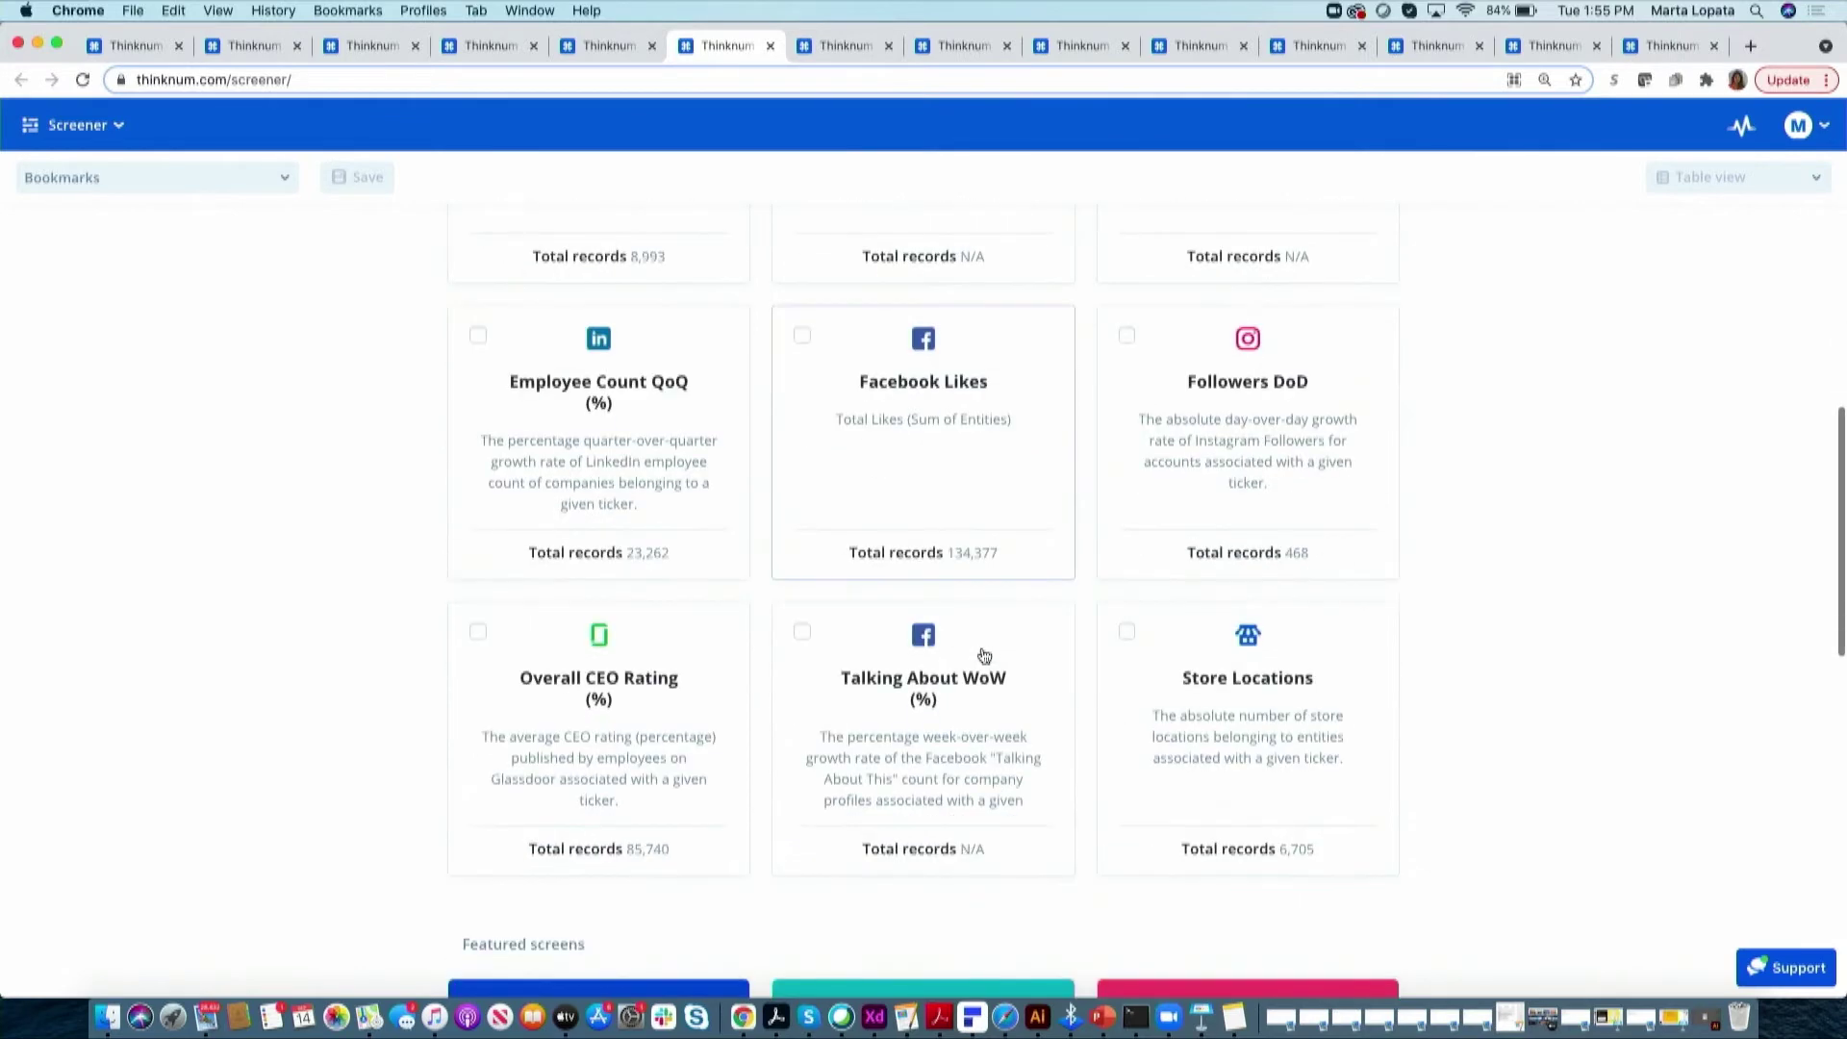
scroll(982, 654, up, 3)
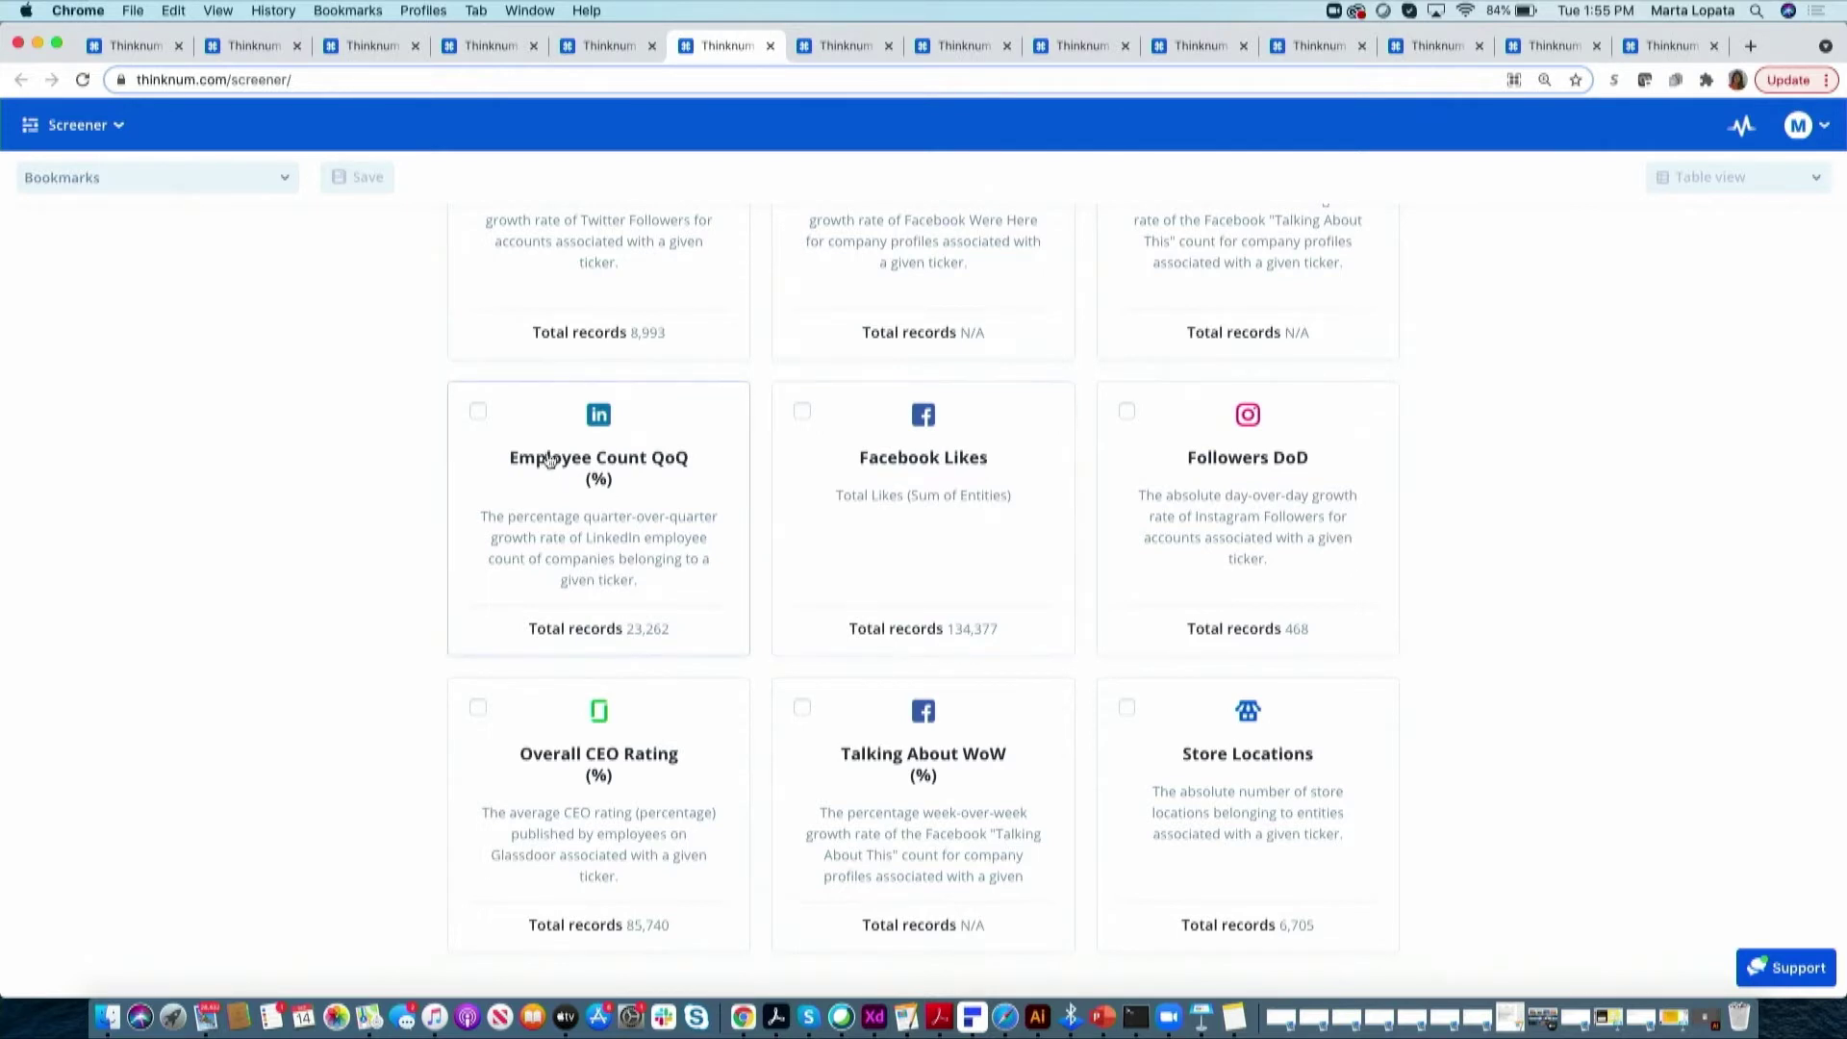
scroll(1014, 577, down, 3)
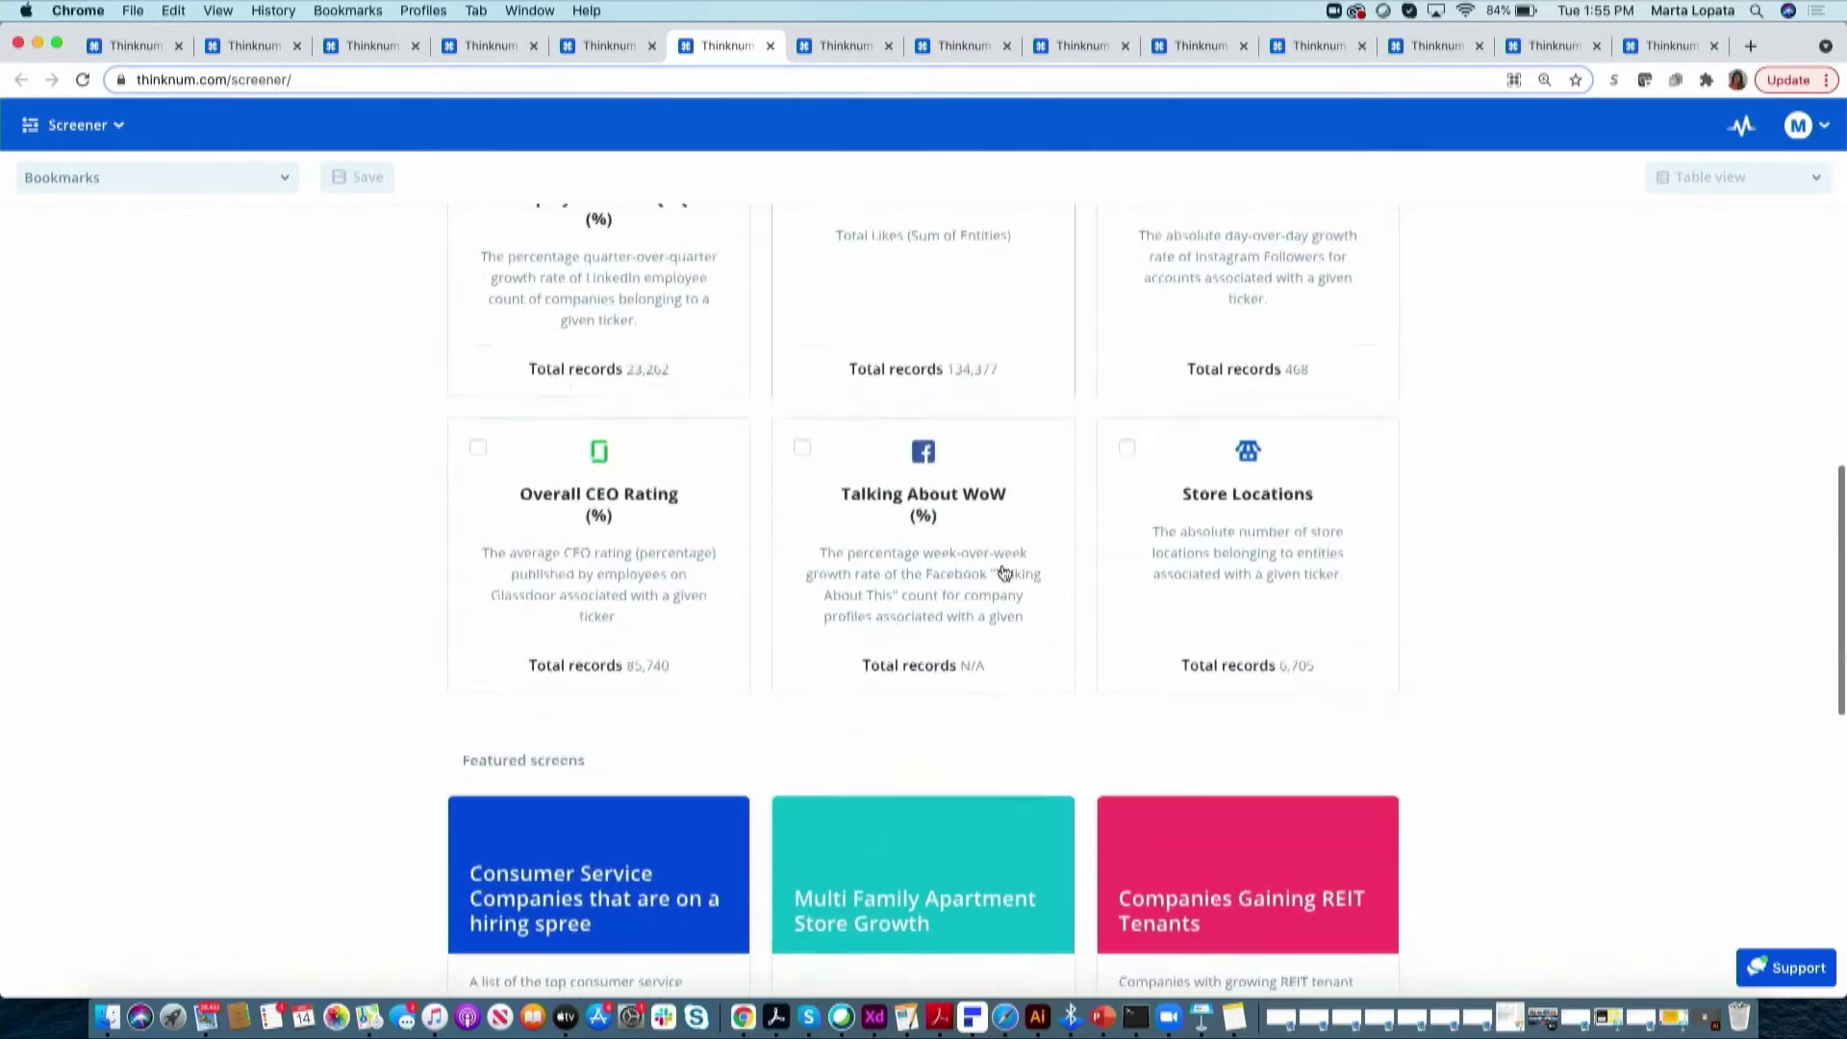
scroll(1004, 573, up, 3)
scroll(1004, 573, up, 2)
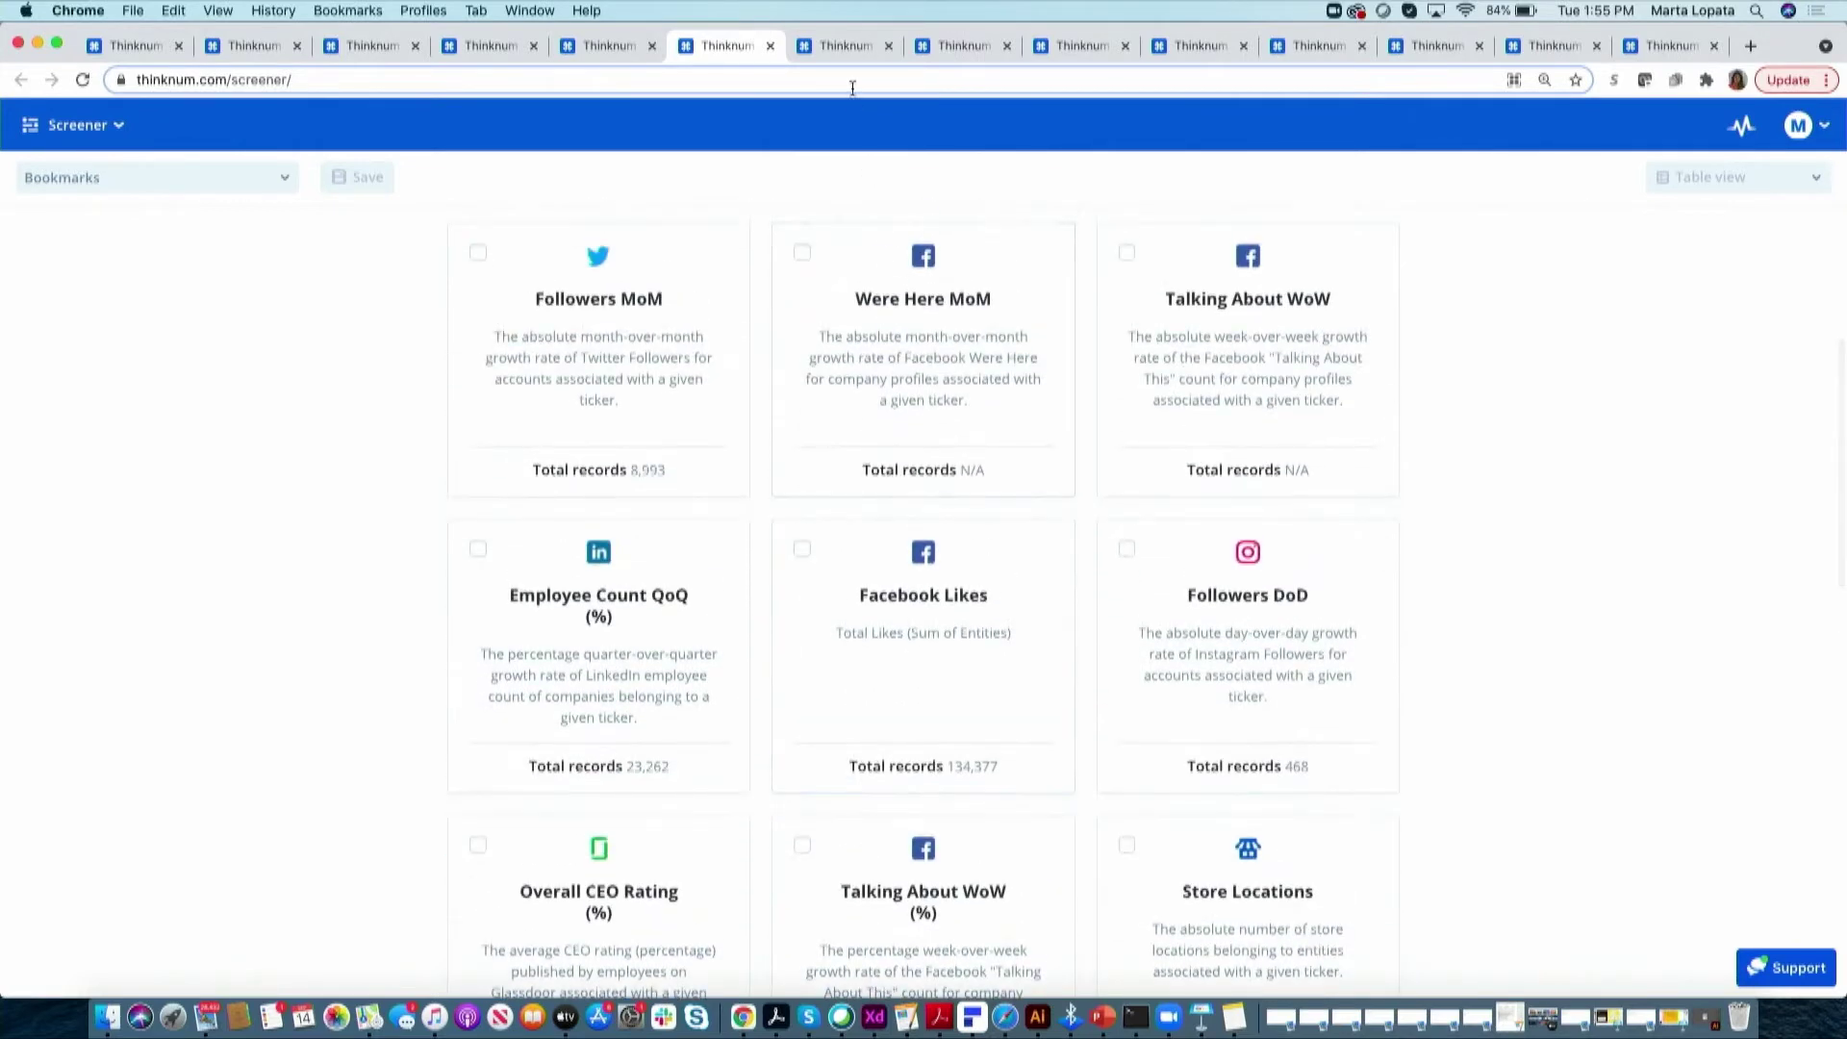
View the consumer service companies screen and examine its job listings count and month-over-month columns from the first row
click(837, 45)
scroll(797, 574, up, 3)
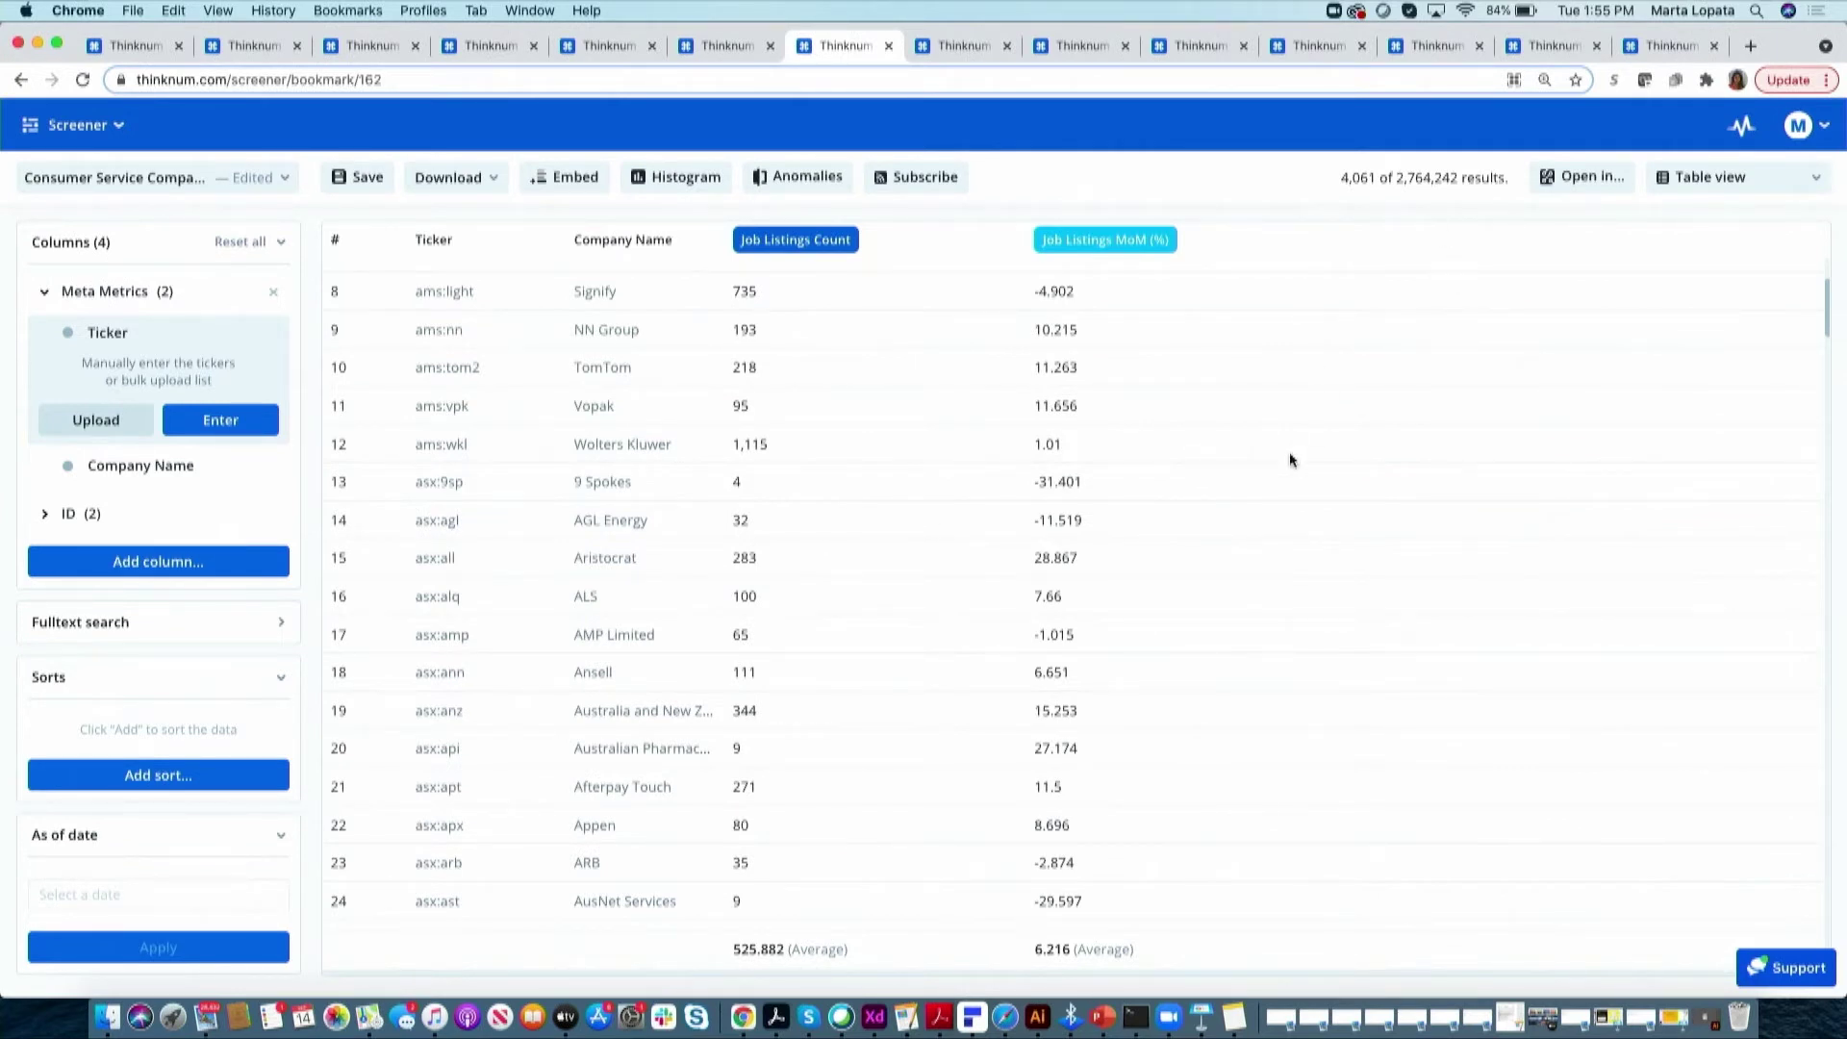
scroll(747, 466, up, 5)
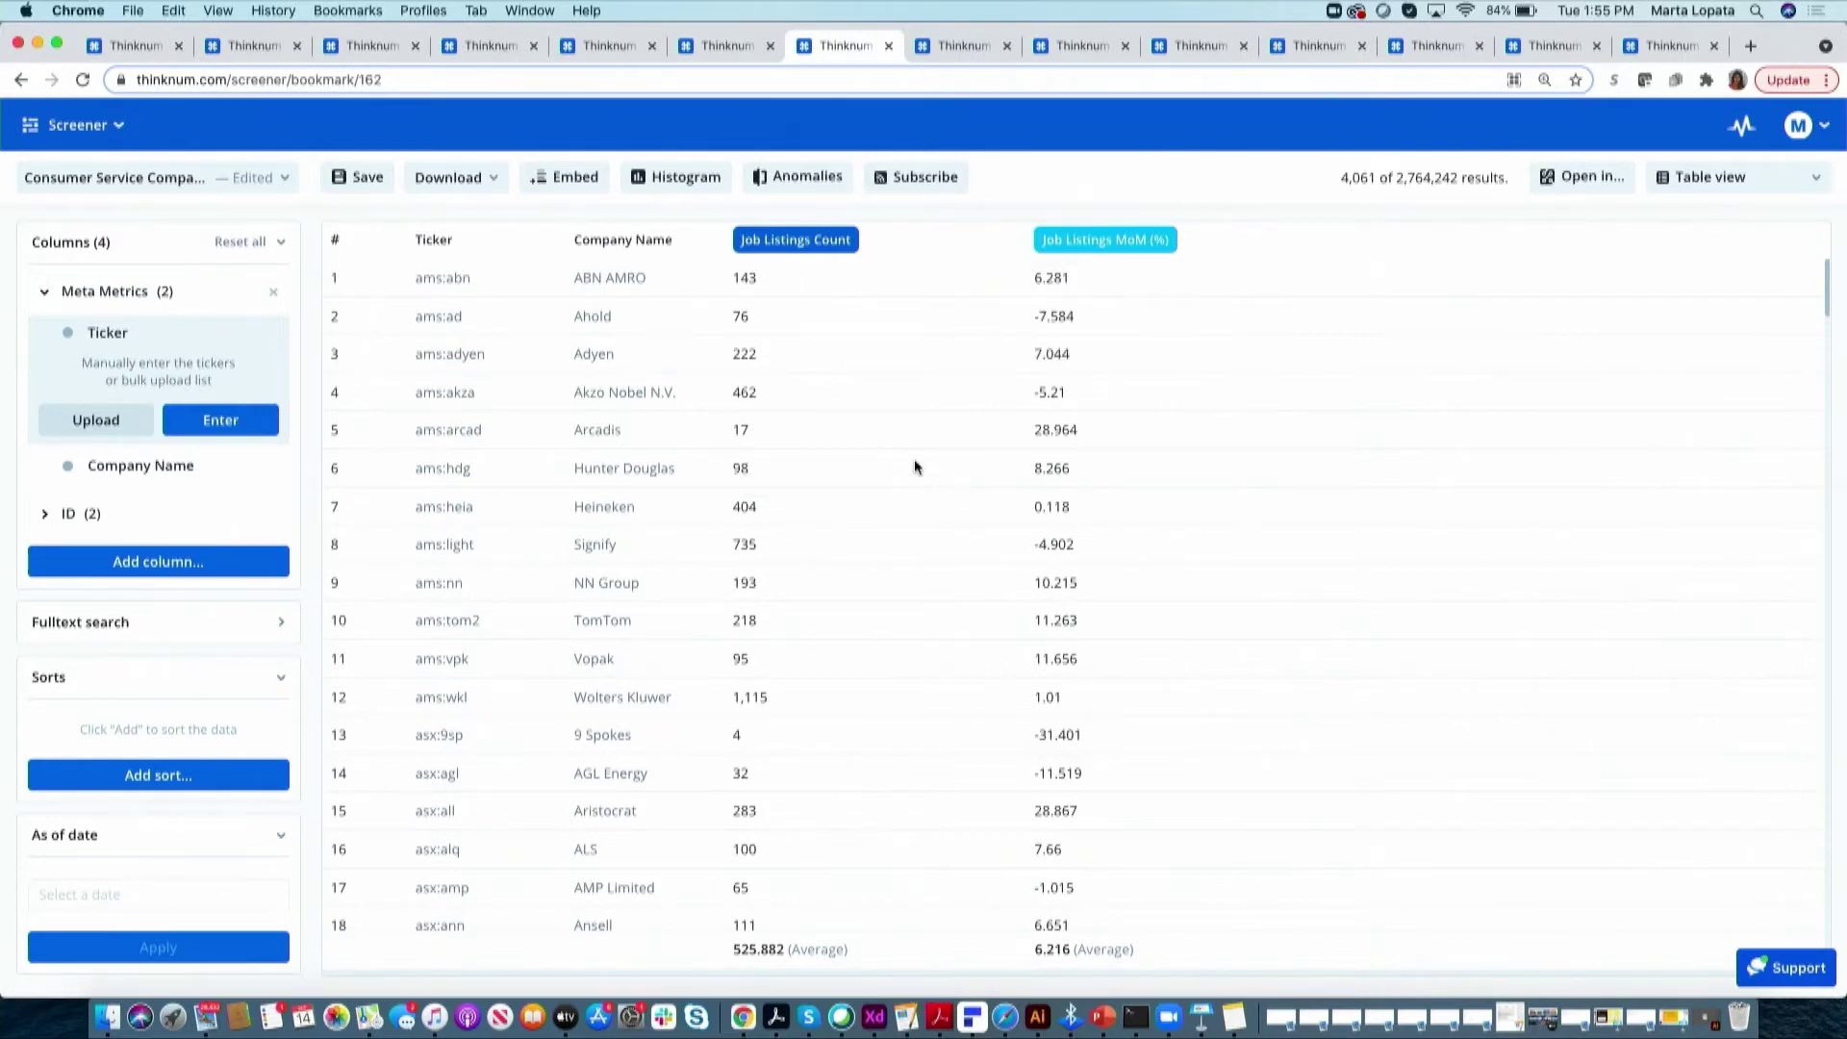
View the Commercial Banks - Alt Data dashboard and look through the Goldman Sachs job listings table
click(947, 45)
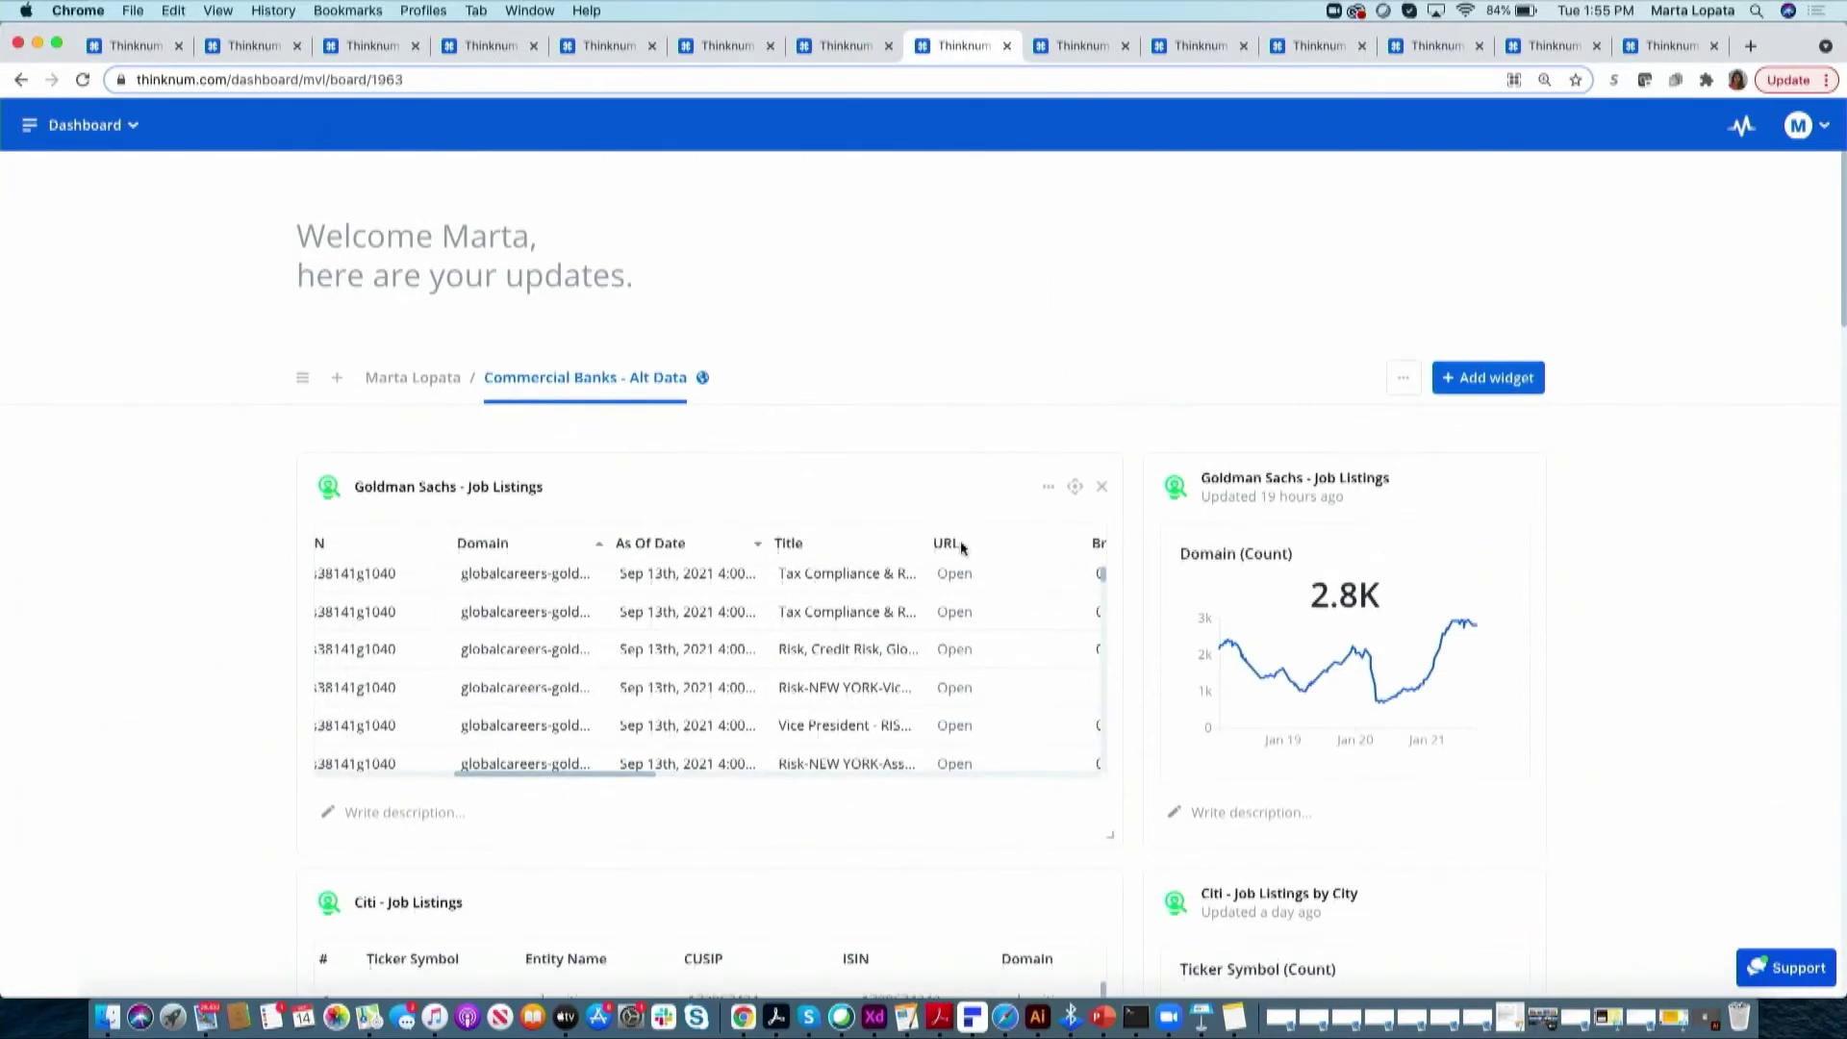
scroll(962, 547, down, 1)
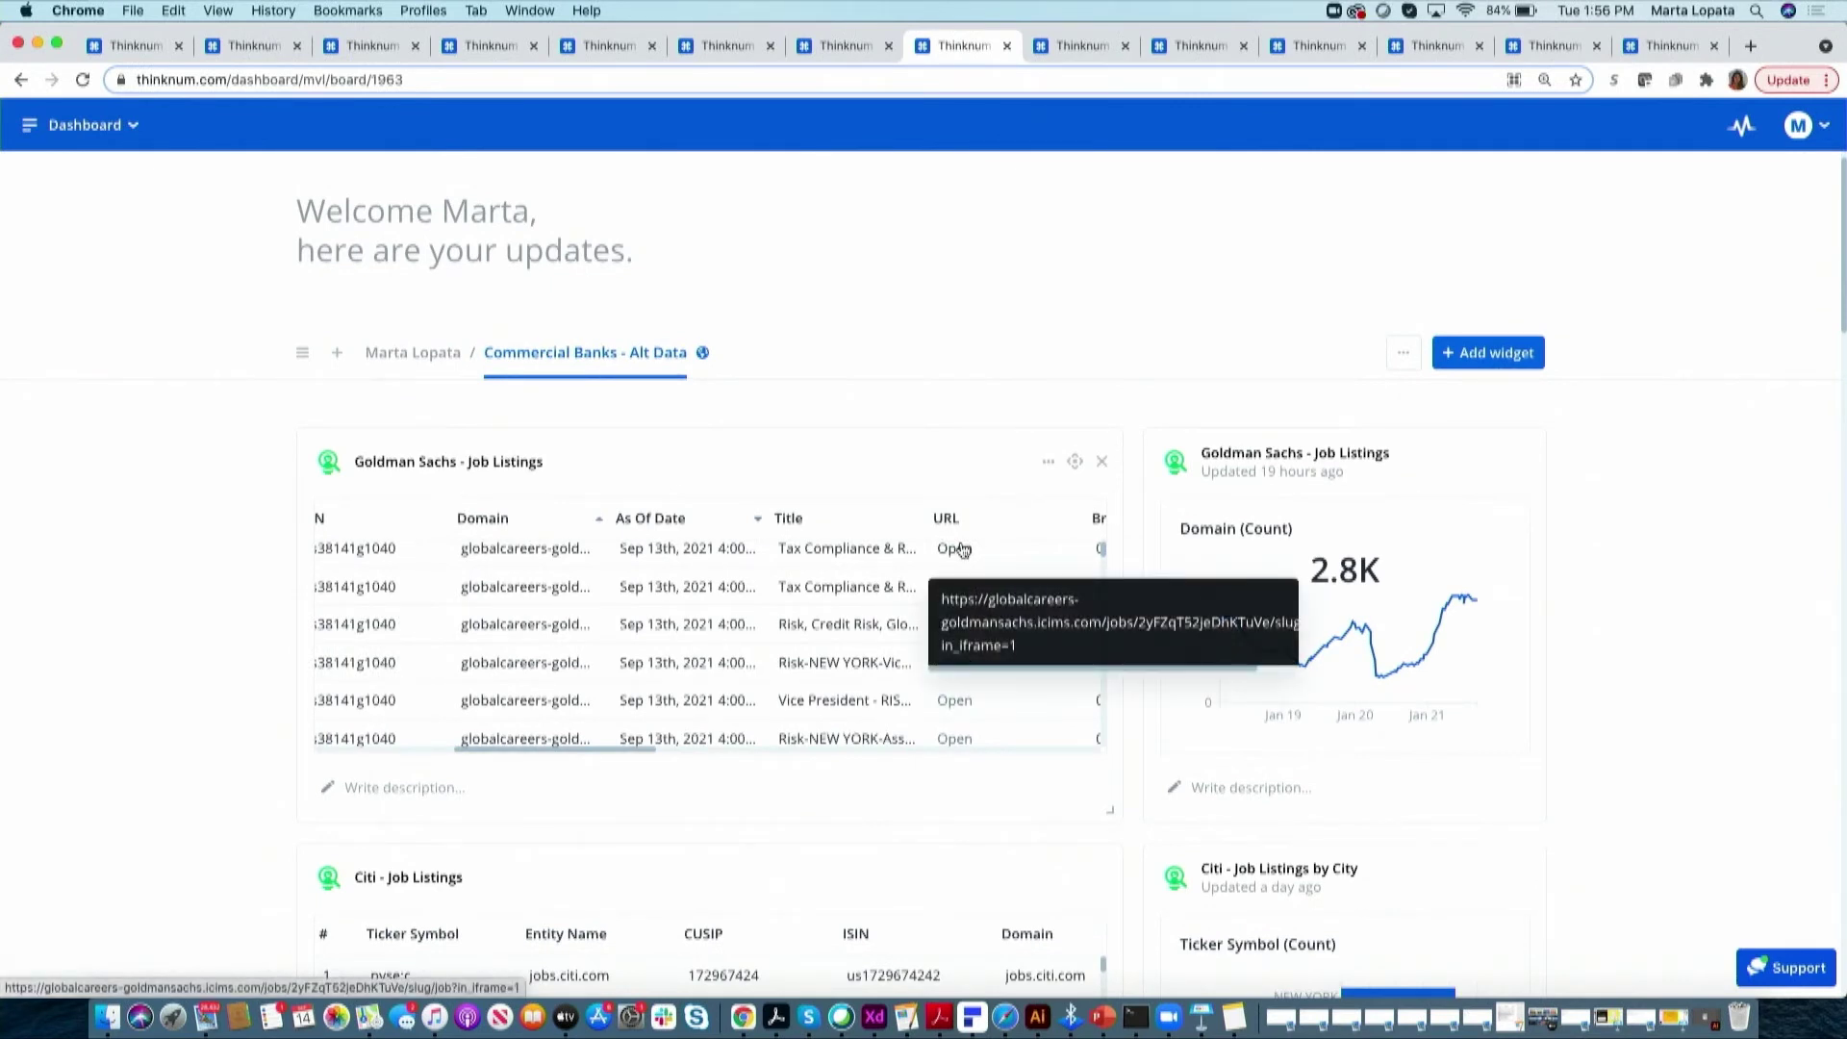
scroll(962, 549, down, 3)
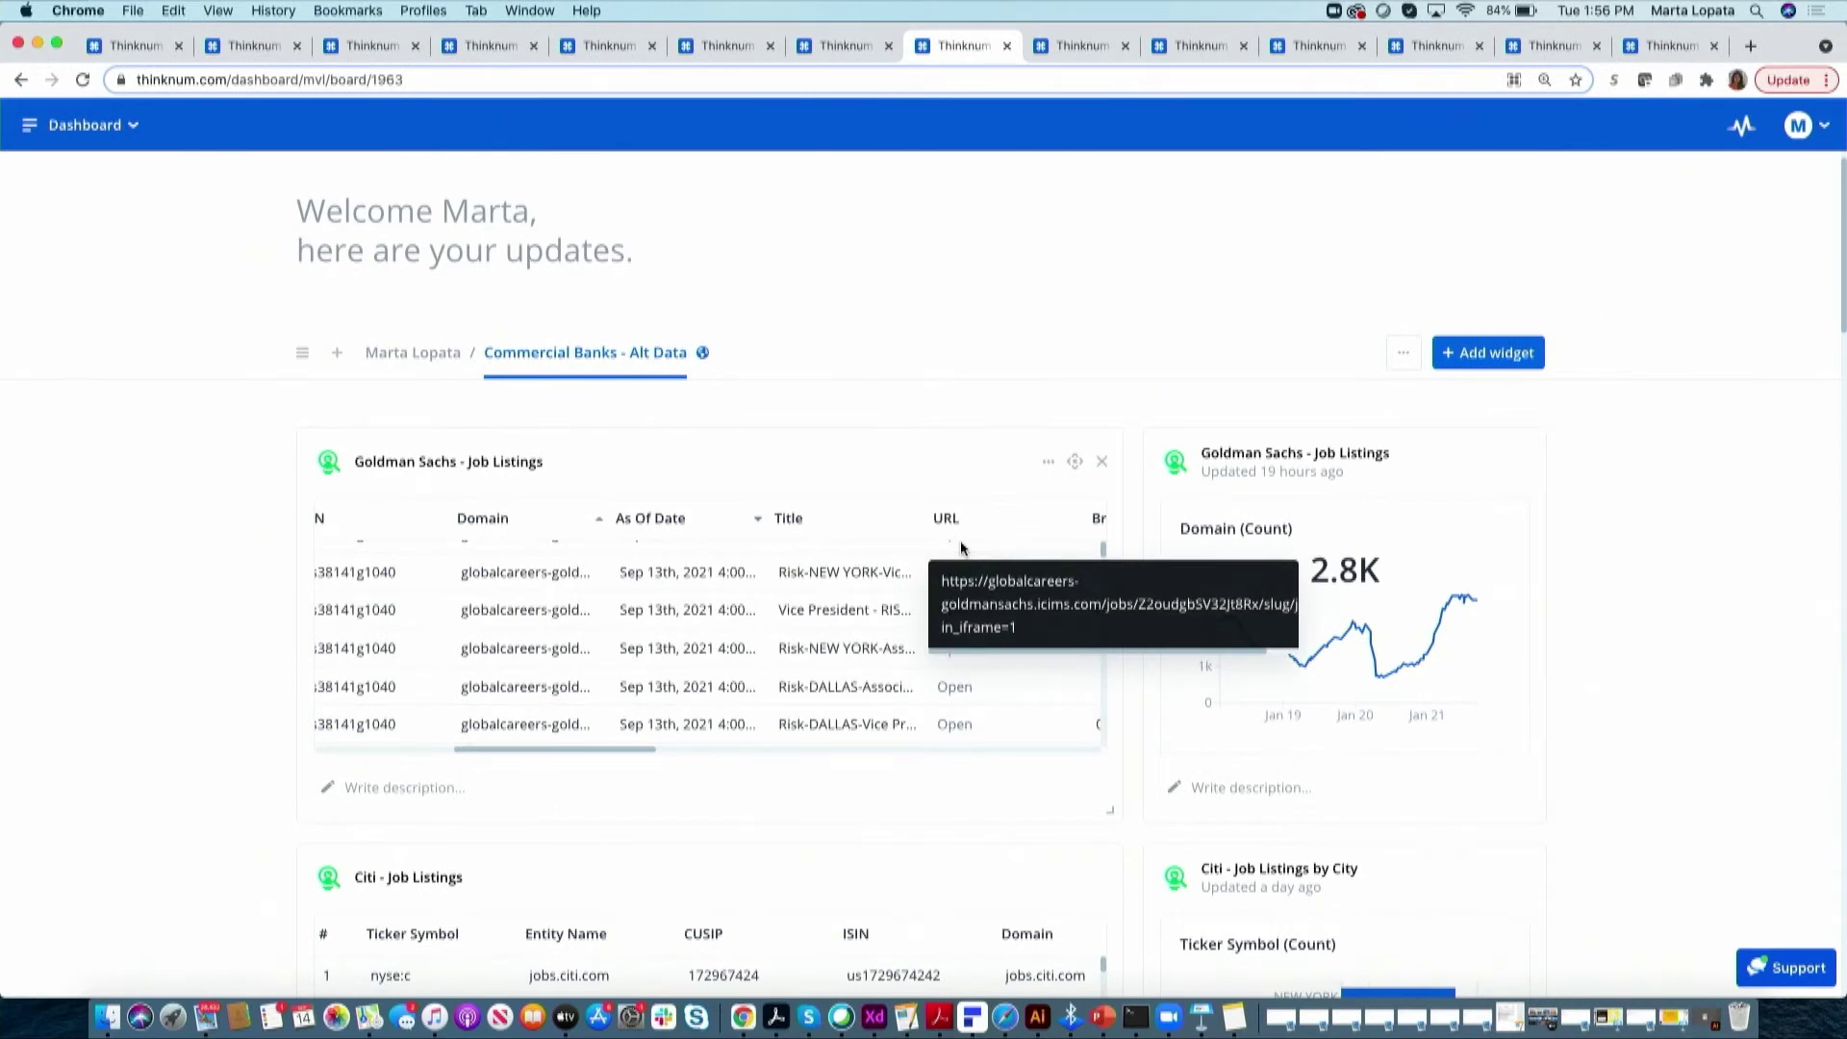
scroll(960, 546, down, 3)
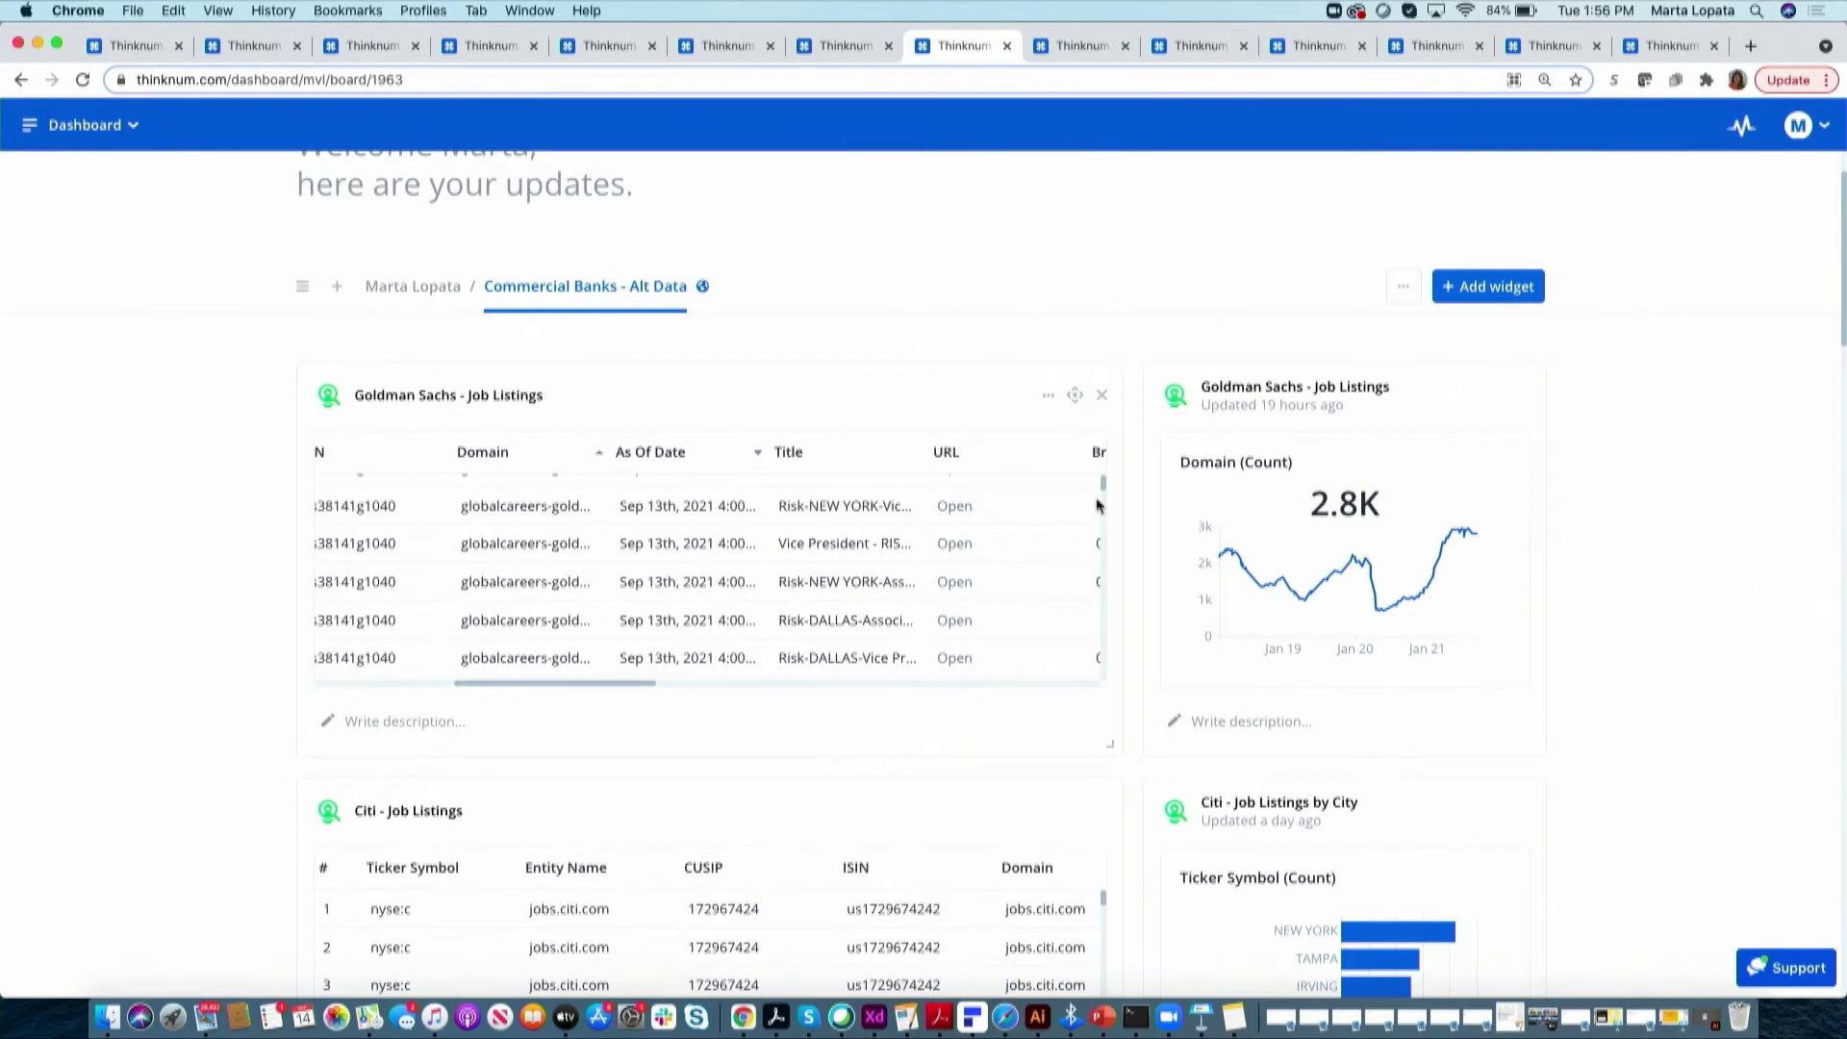
Examine the dashboard's Citi and TD Bank job listings, Facebook and LinkedIn comparison charts, Morgan Stanley Glassdoor reviews and web traffic widgets
scroll(1207, 852, down, 5)
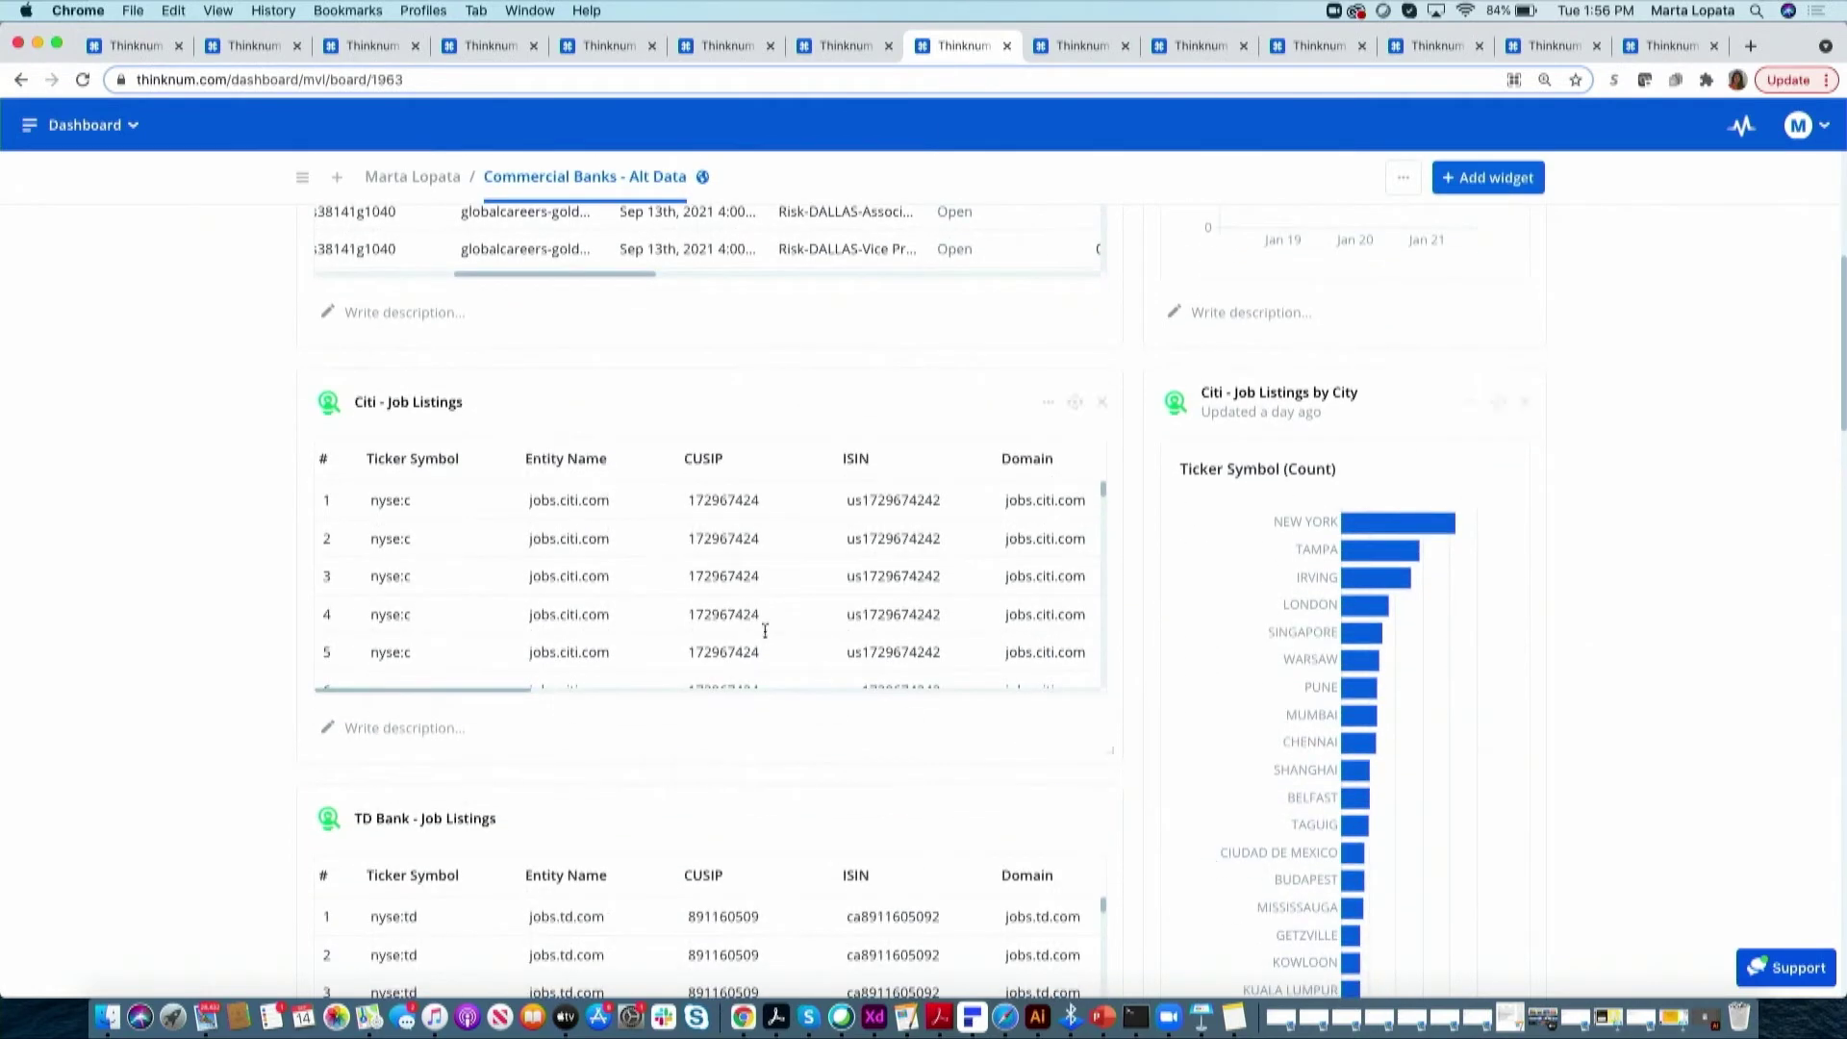
scroll(754, 616, down, 3)
scroll(808, 755, down, 3)
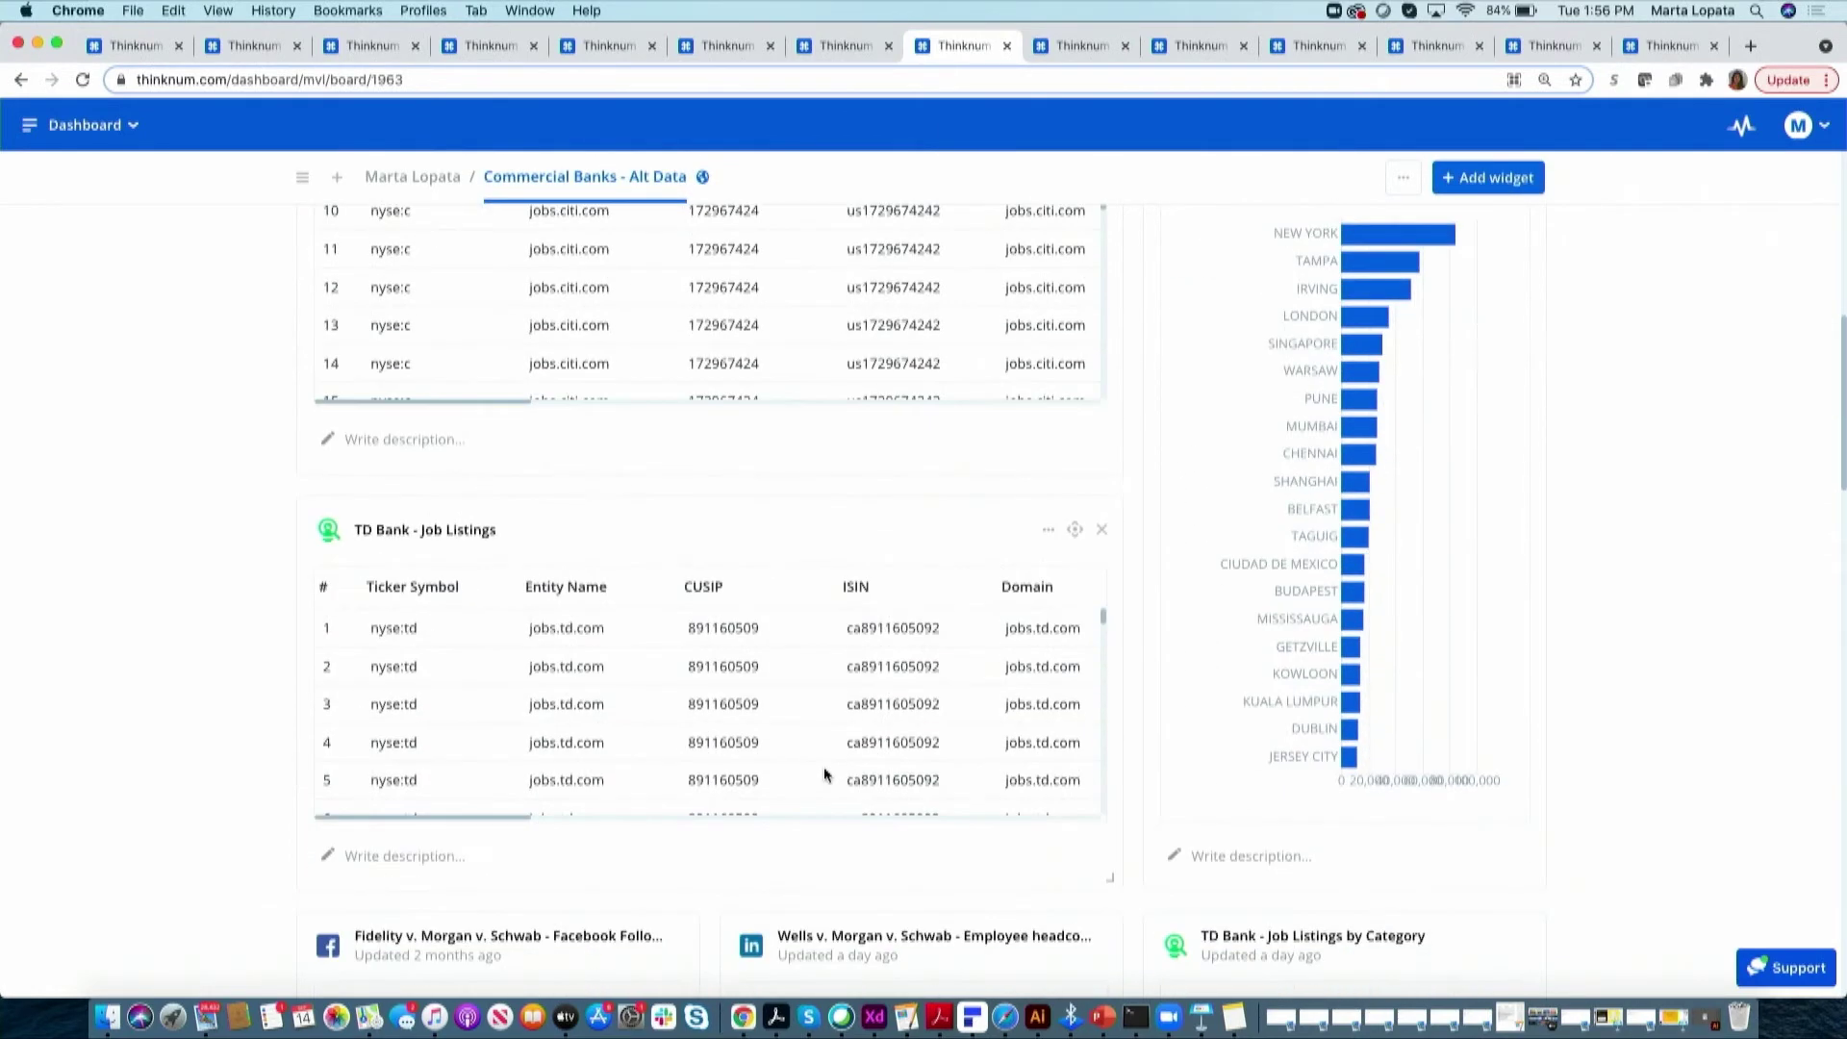
scroll(824, 775, down, 3)
scroll(876, 895, down, 5)
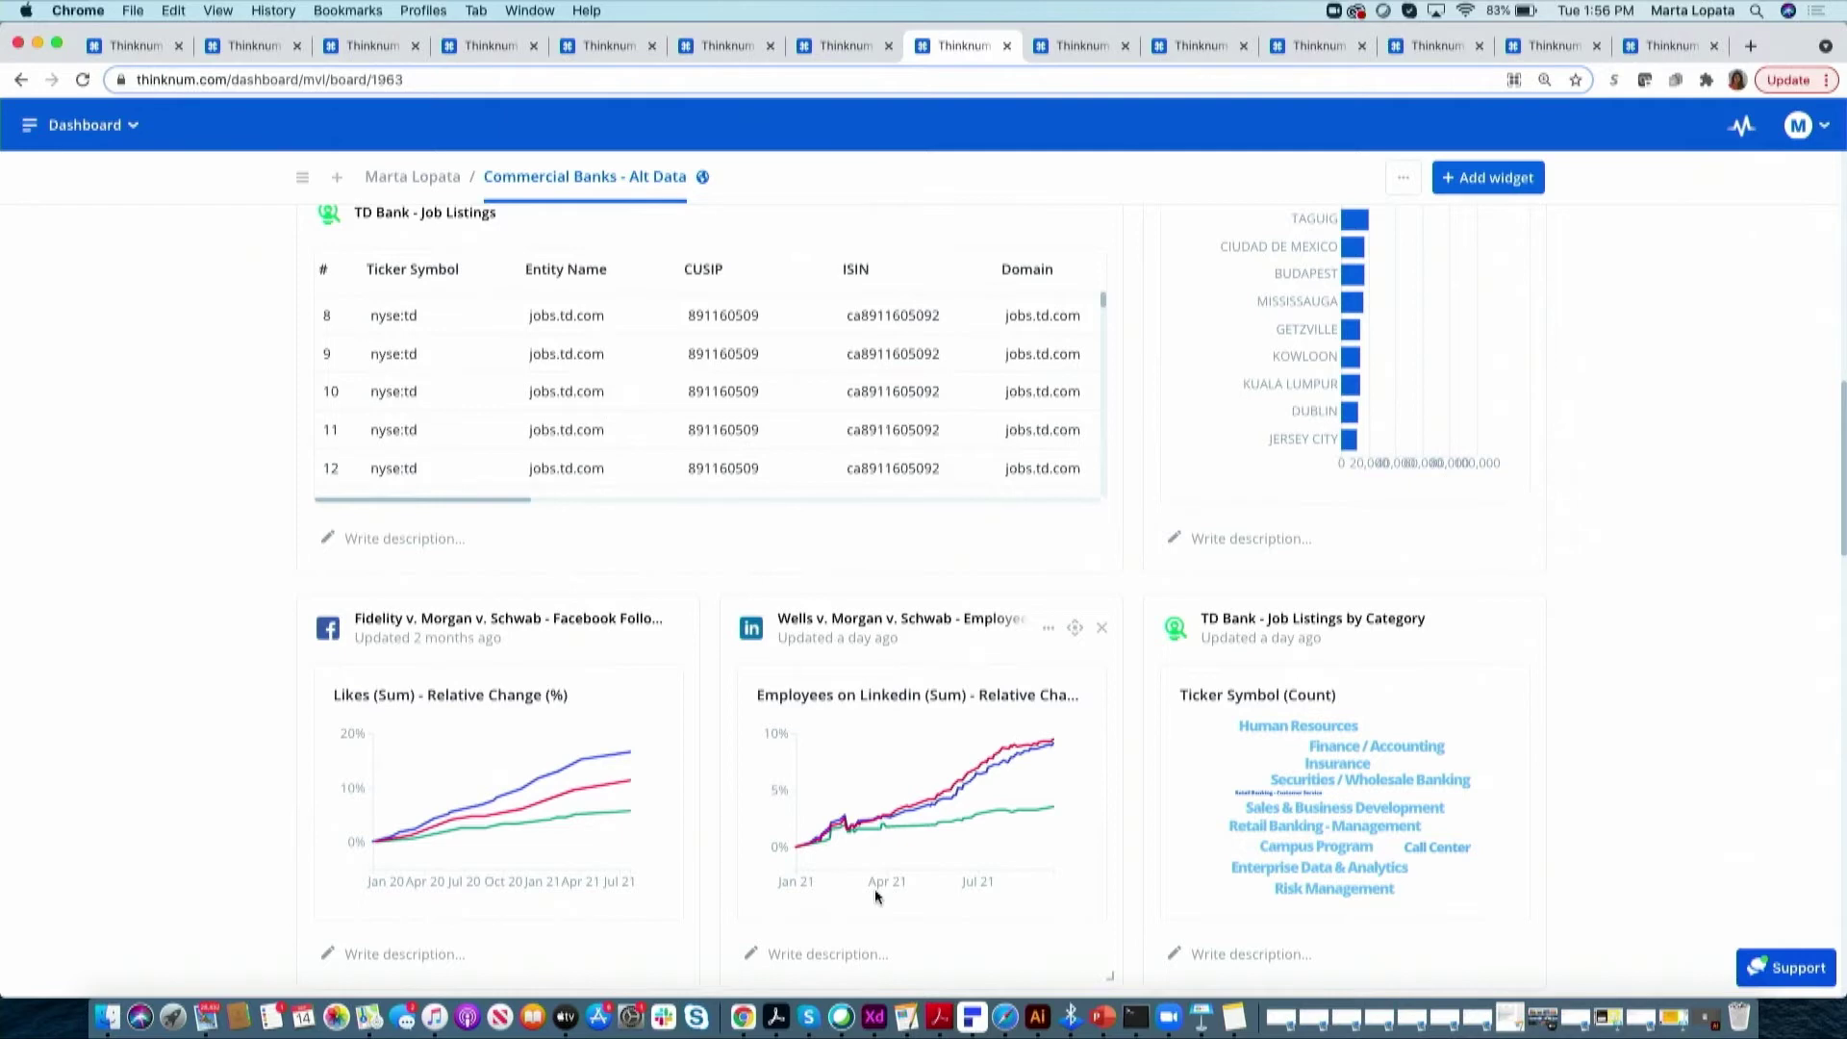
scroll(949, 900, down, 5)
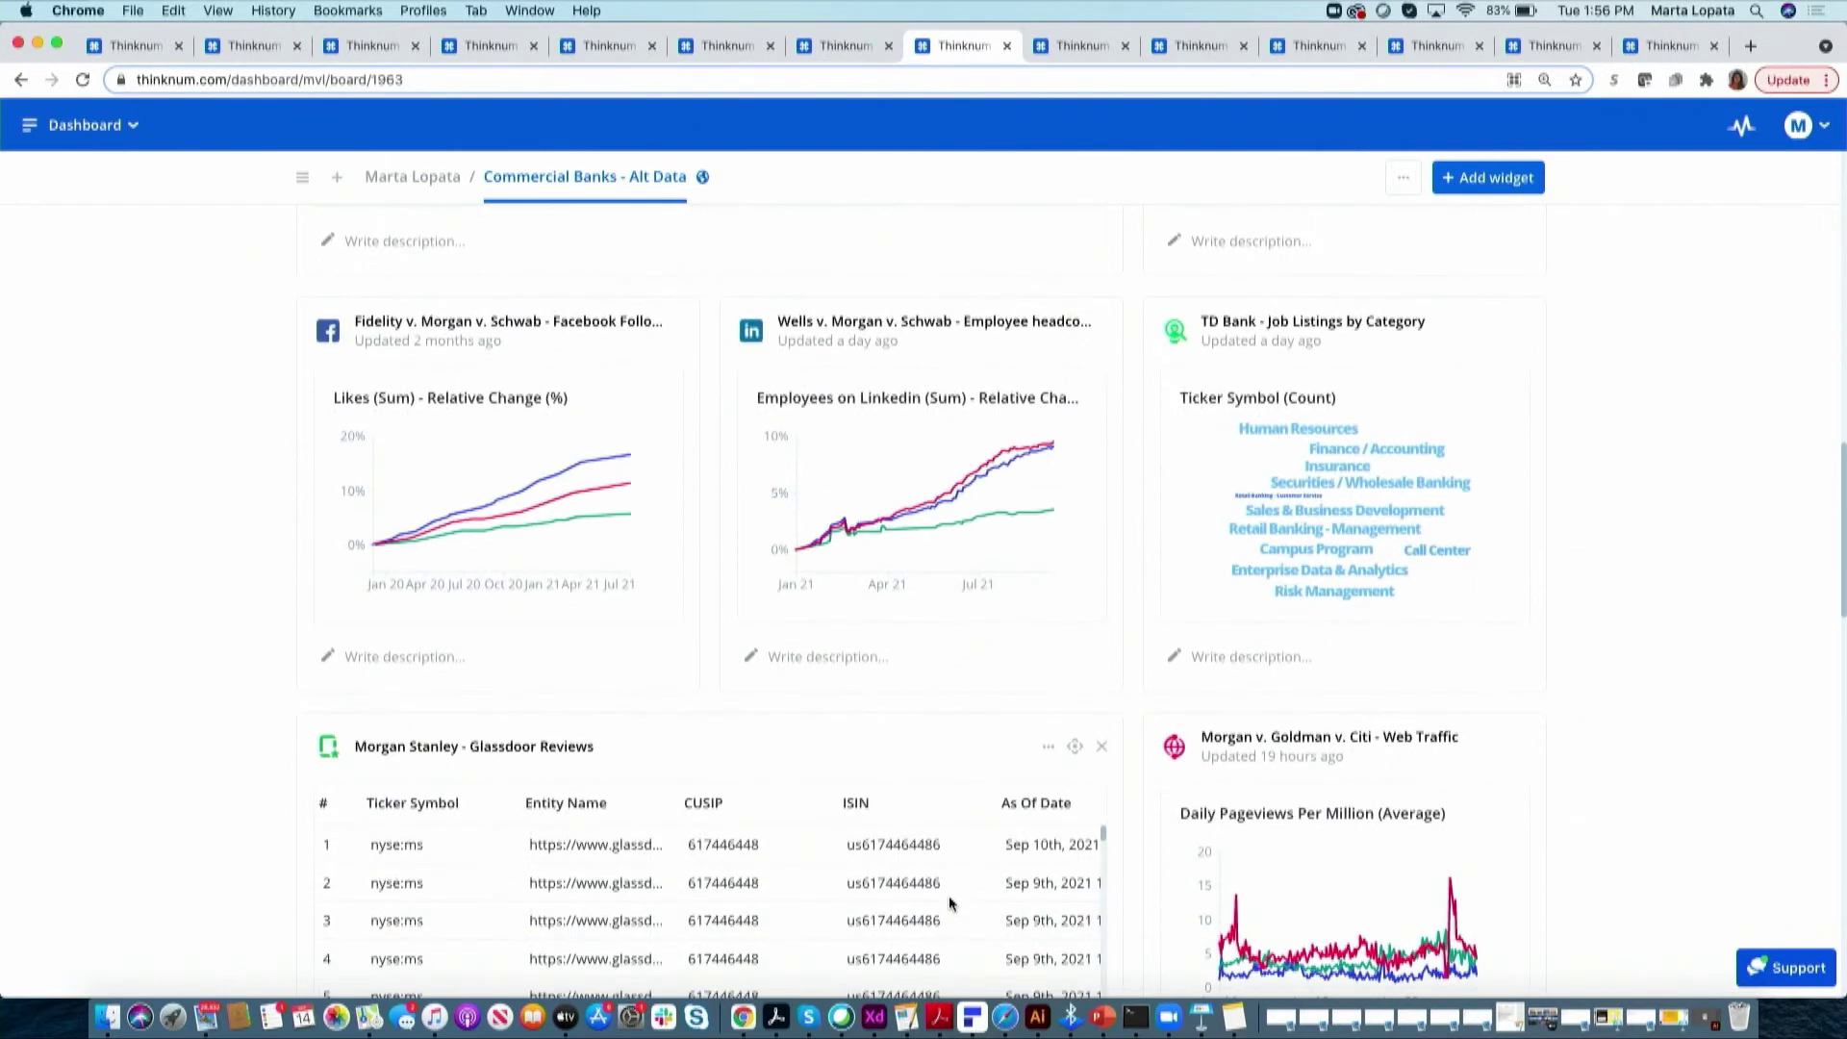
scroll(949, 904, down, 3)
scroll(777, 608, up, 1)
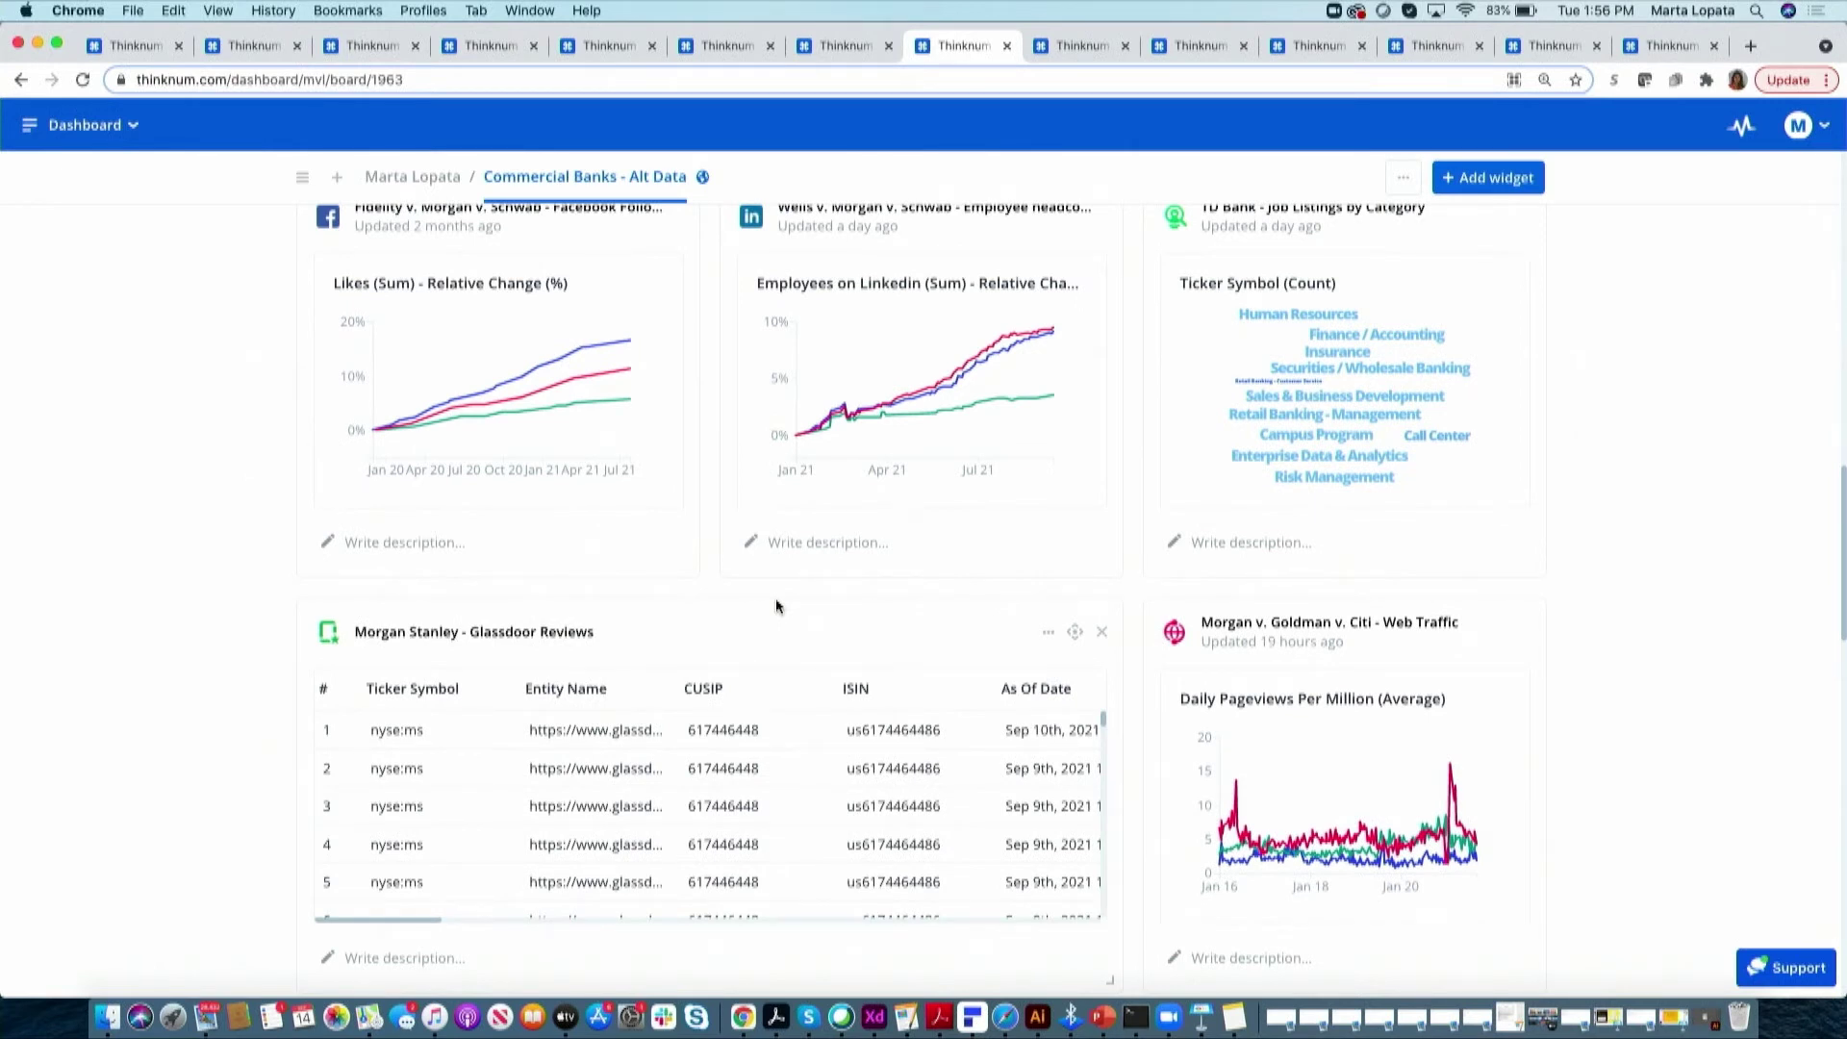
scroll(778, 606, down, 3)
View the Citigroup job listings bar chart by city and play its animation over time
click(1053, 56)
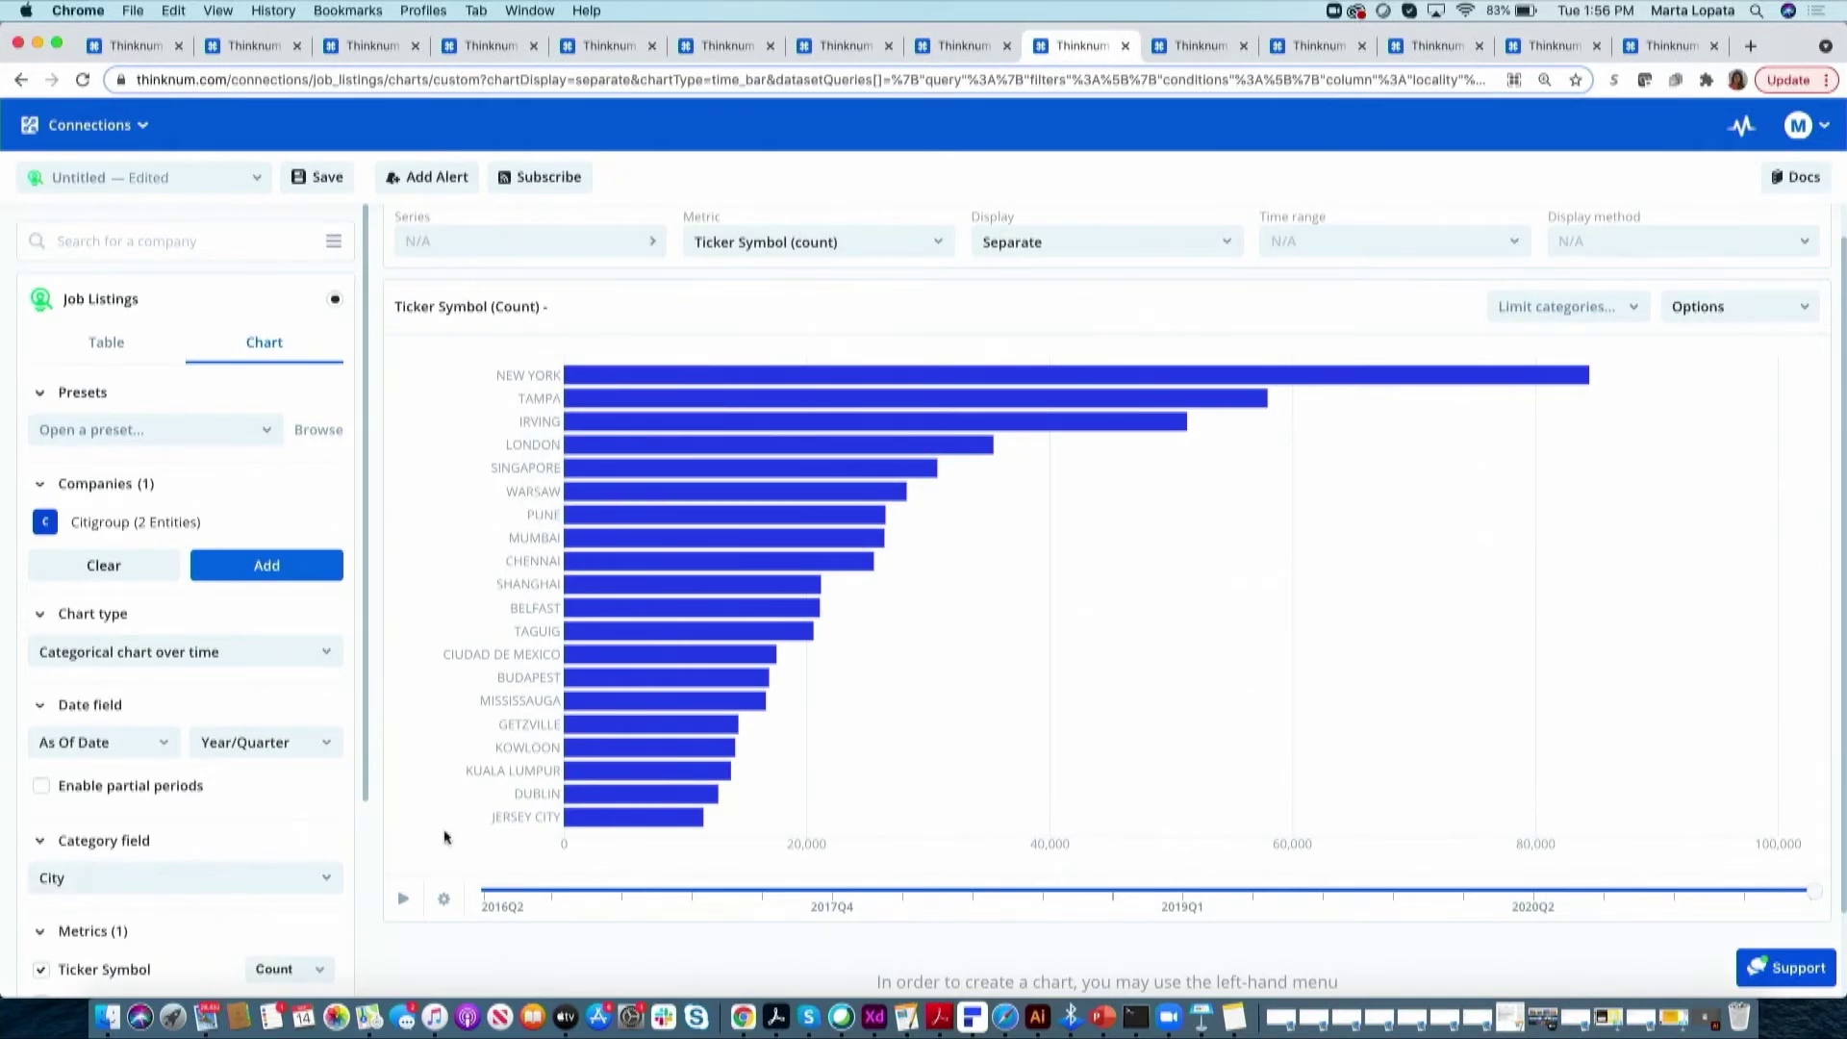
click(403, 899)
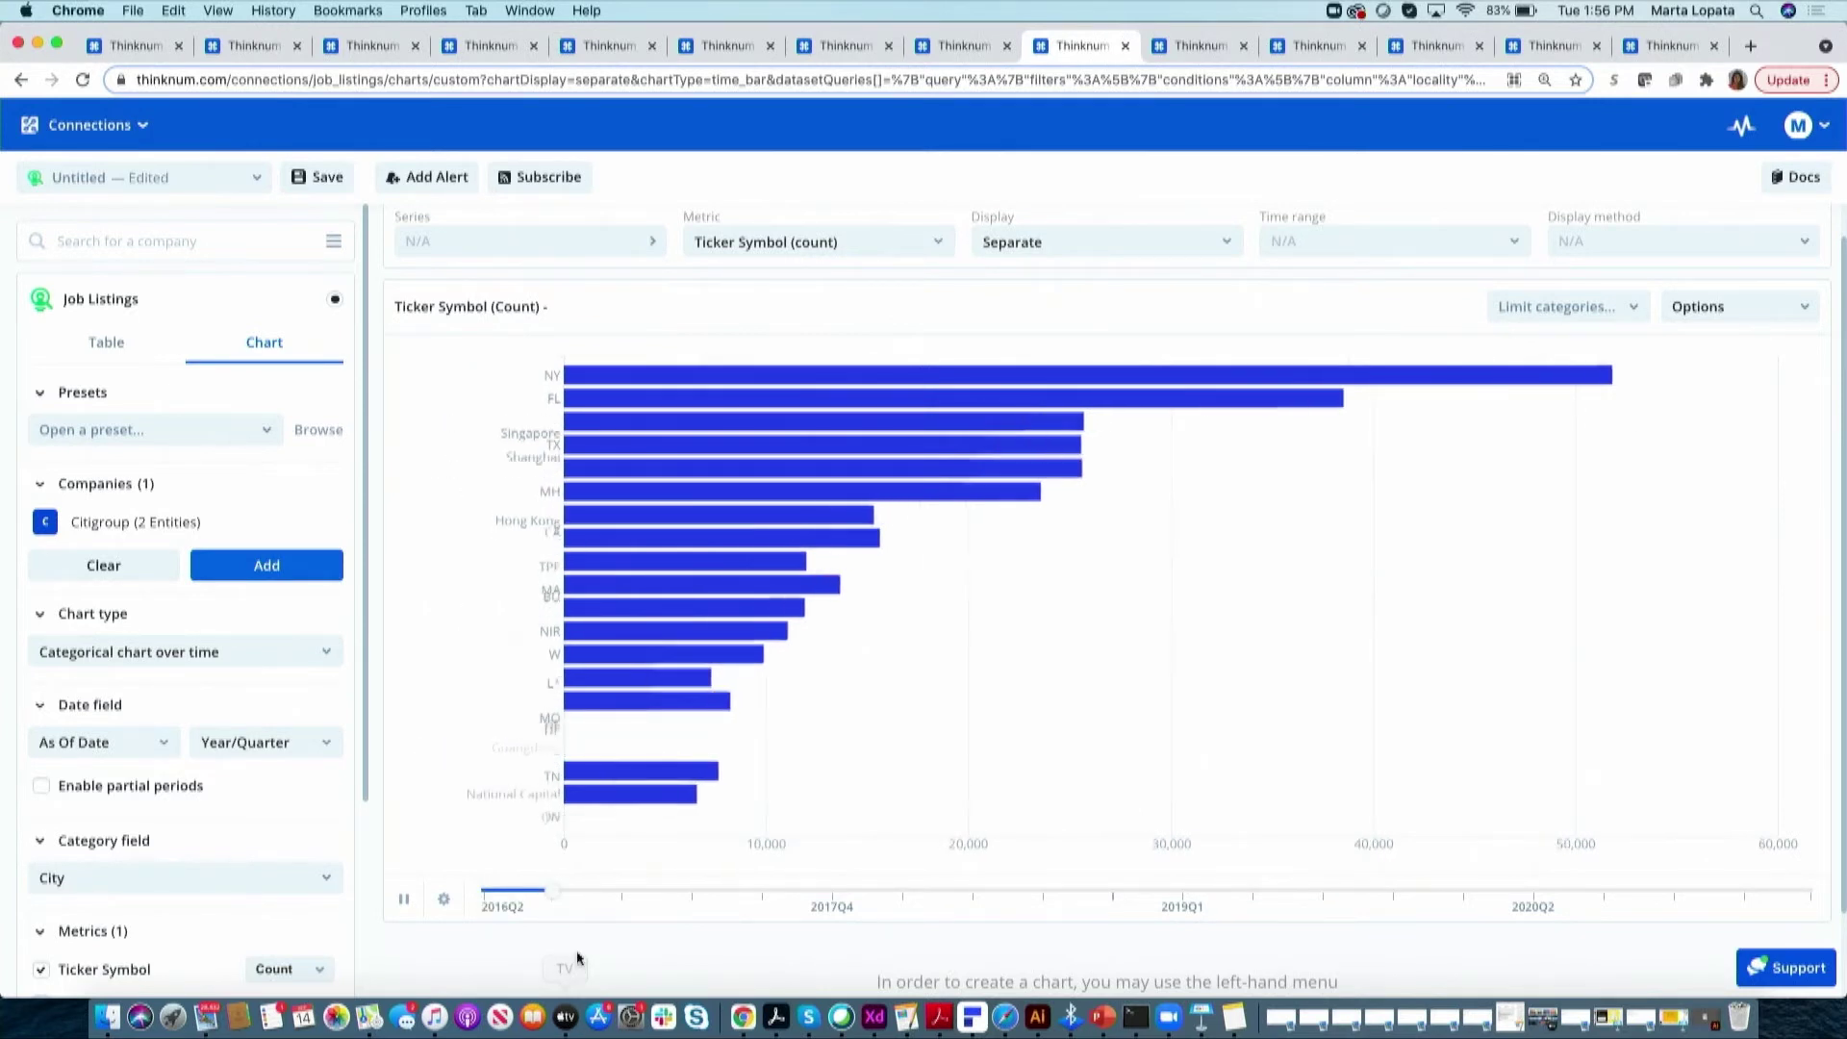
mouse_move(582, 385)
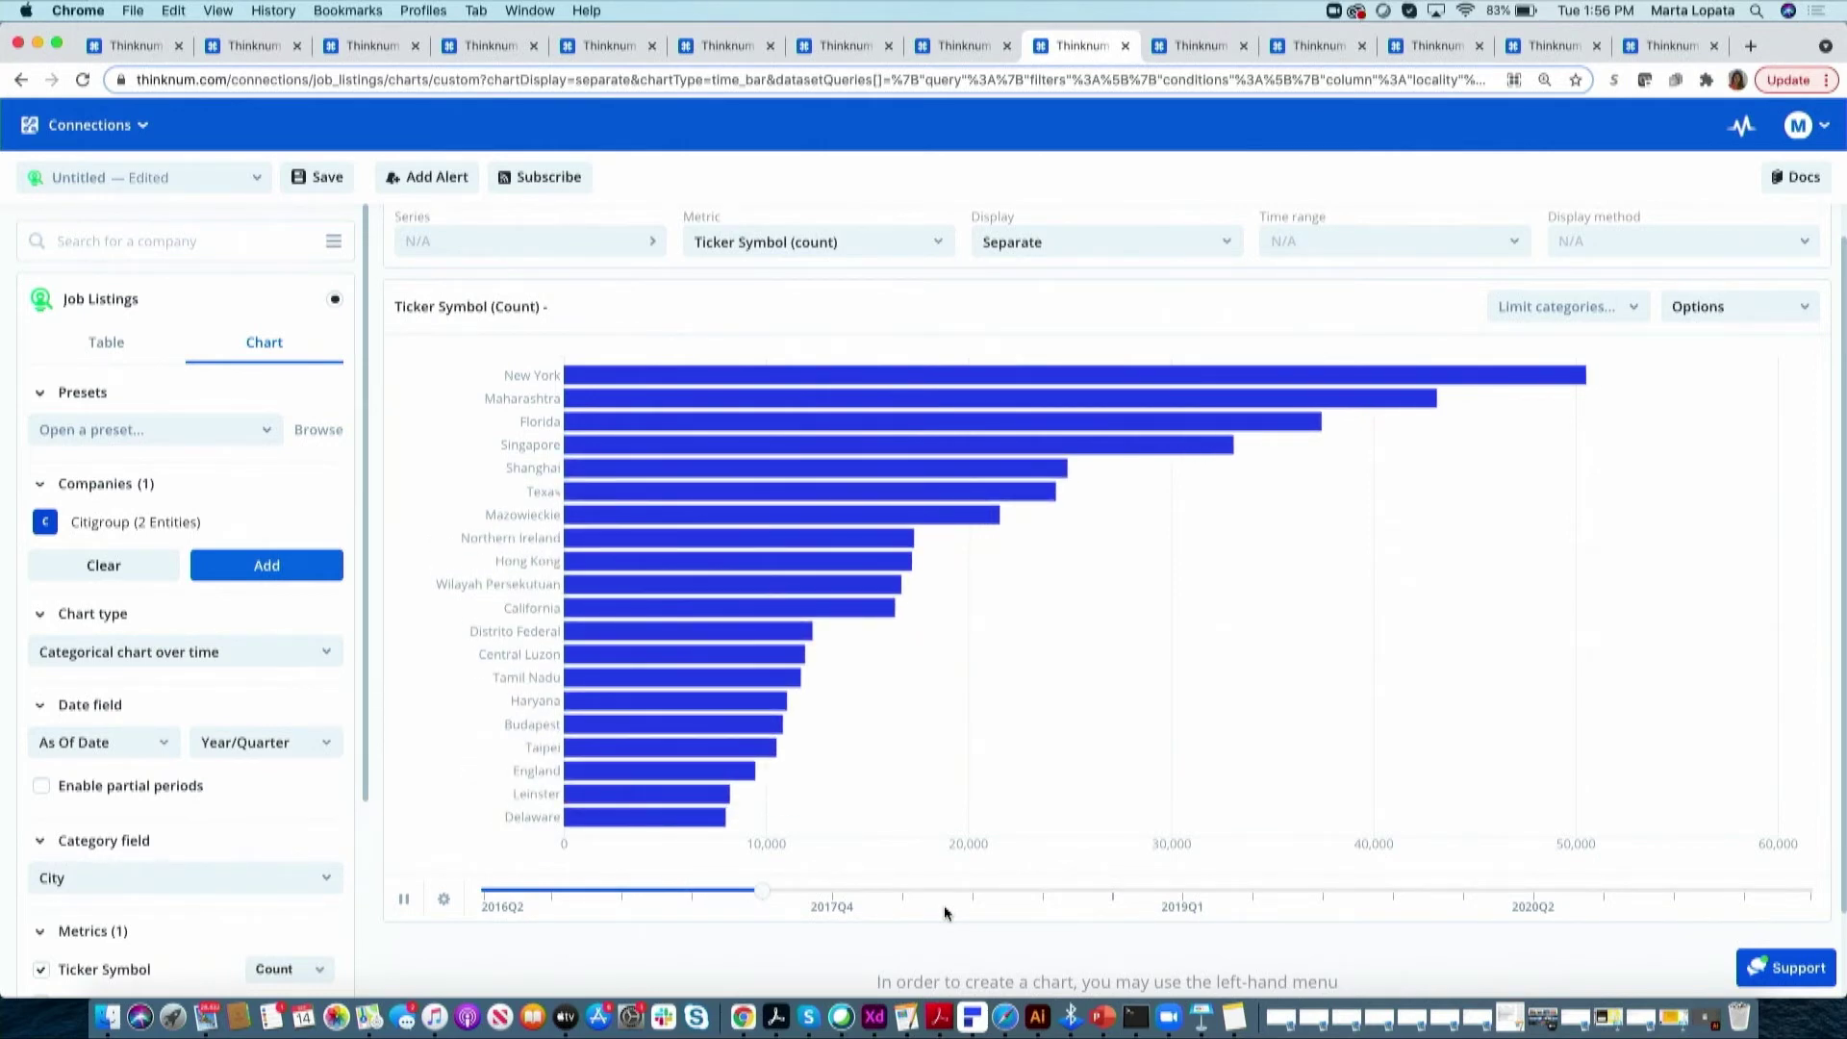
View the Toronto Dominion Bank job listings word cloud by category and play its timeline animation
click(1175, 48)
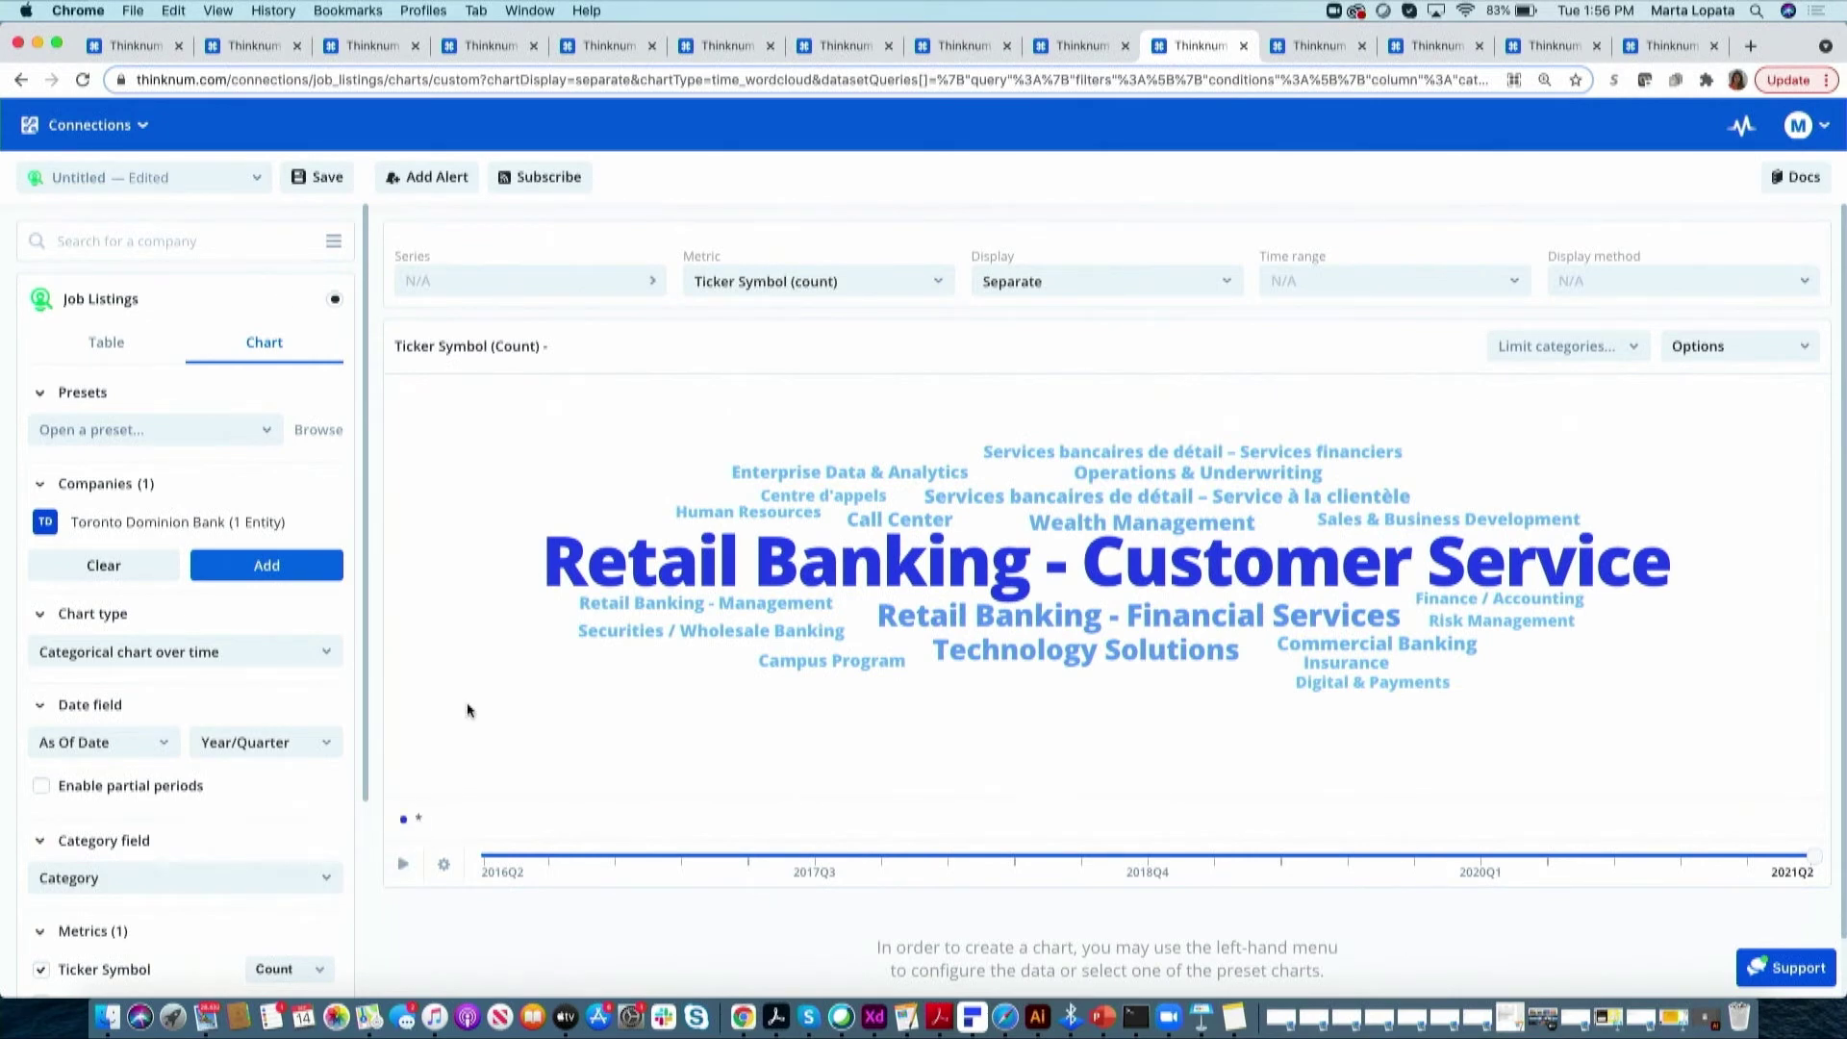
click(404, 864)
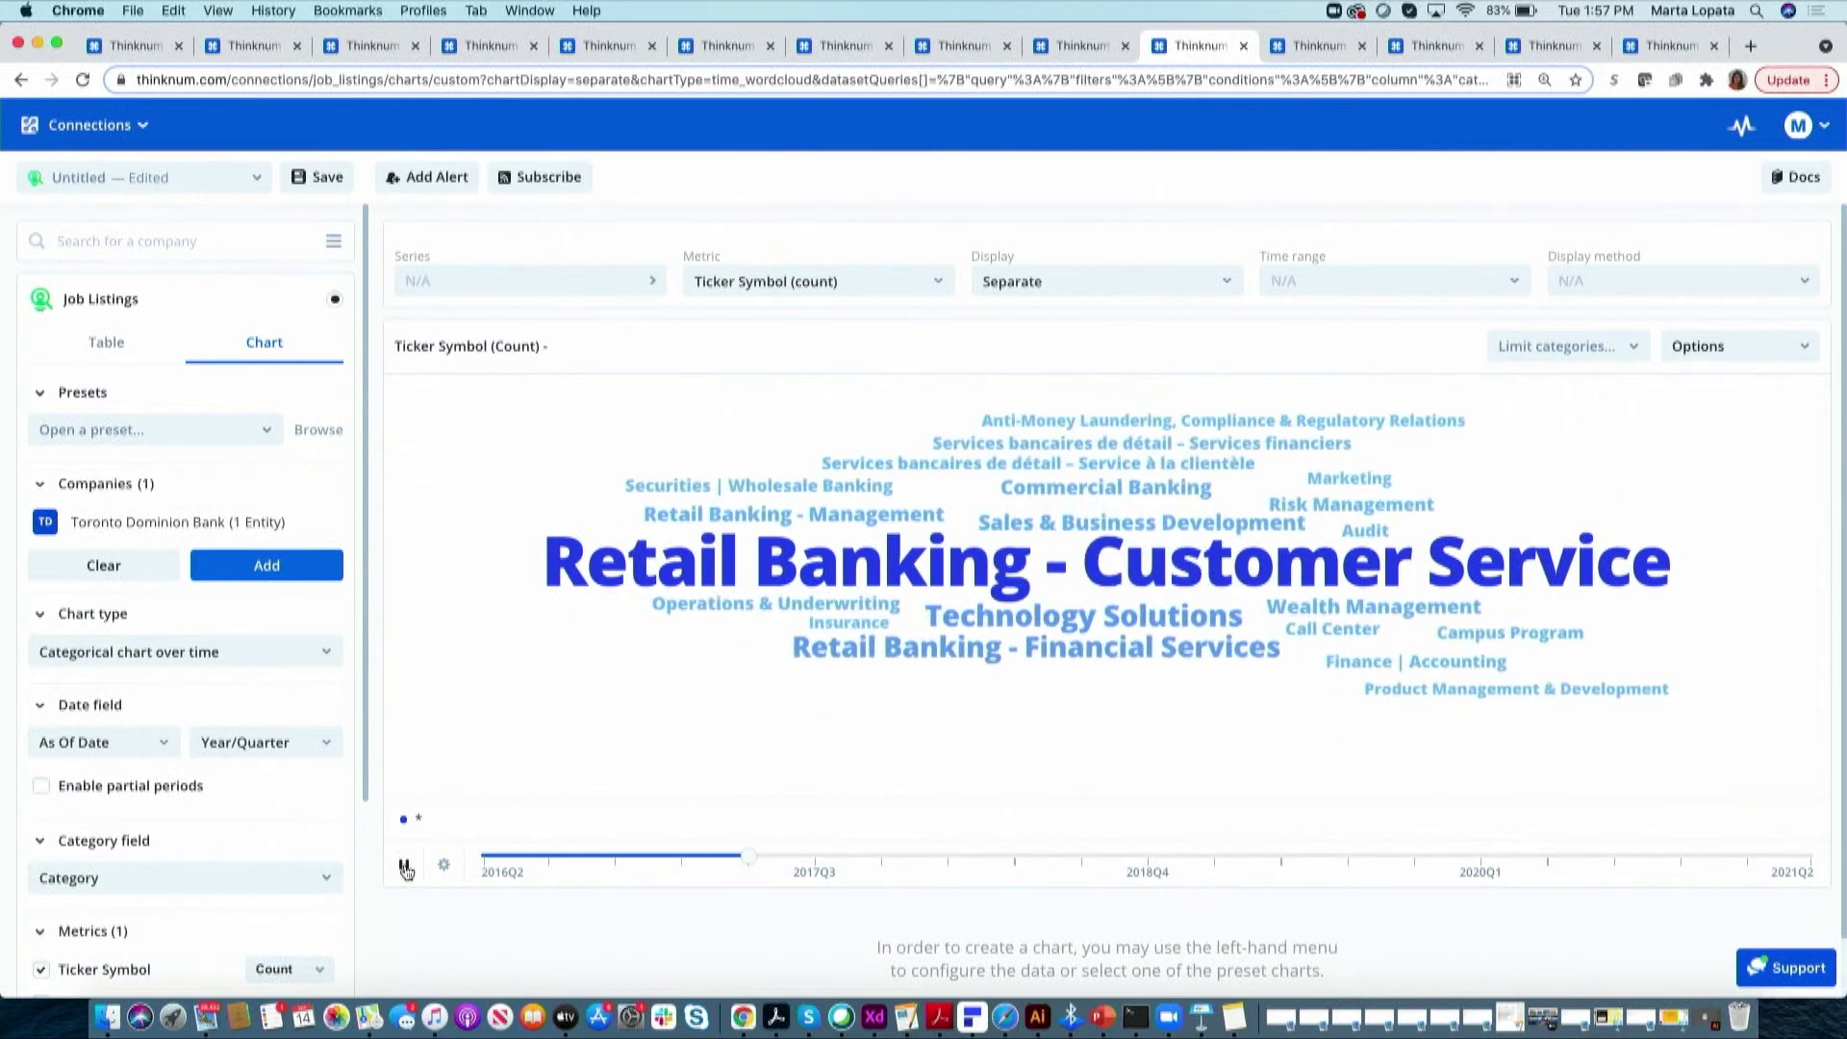
View the combined two-year line chart comparing job listings across JPMorgan, Bank of America, Wells Fargo, Citigroup, PNC and HSBC
click(1278, 53)
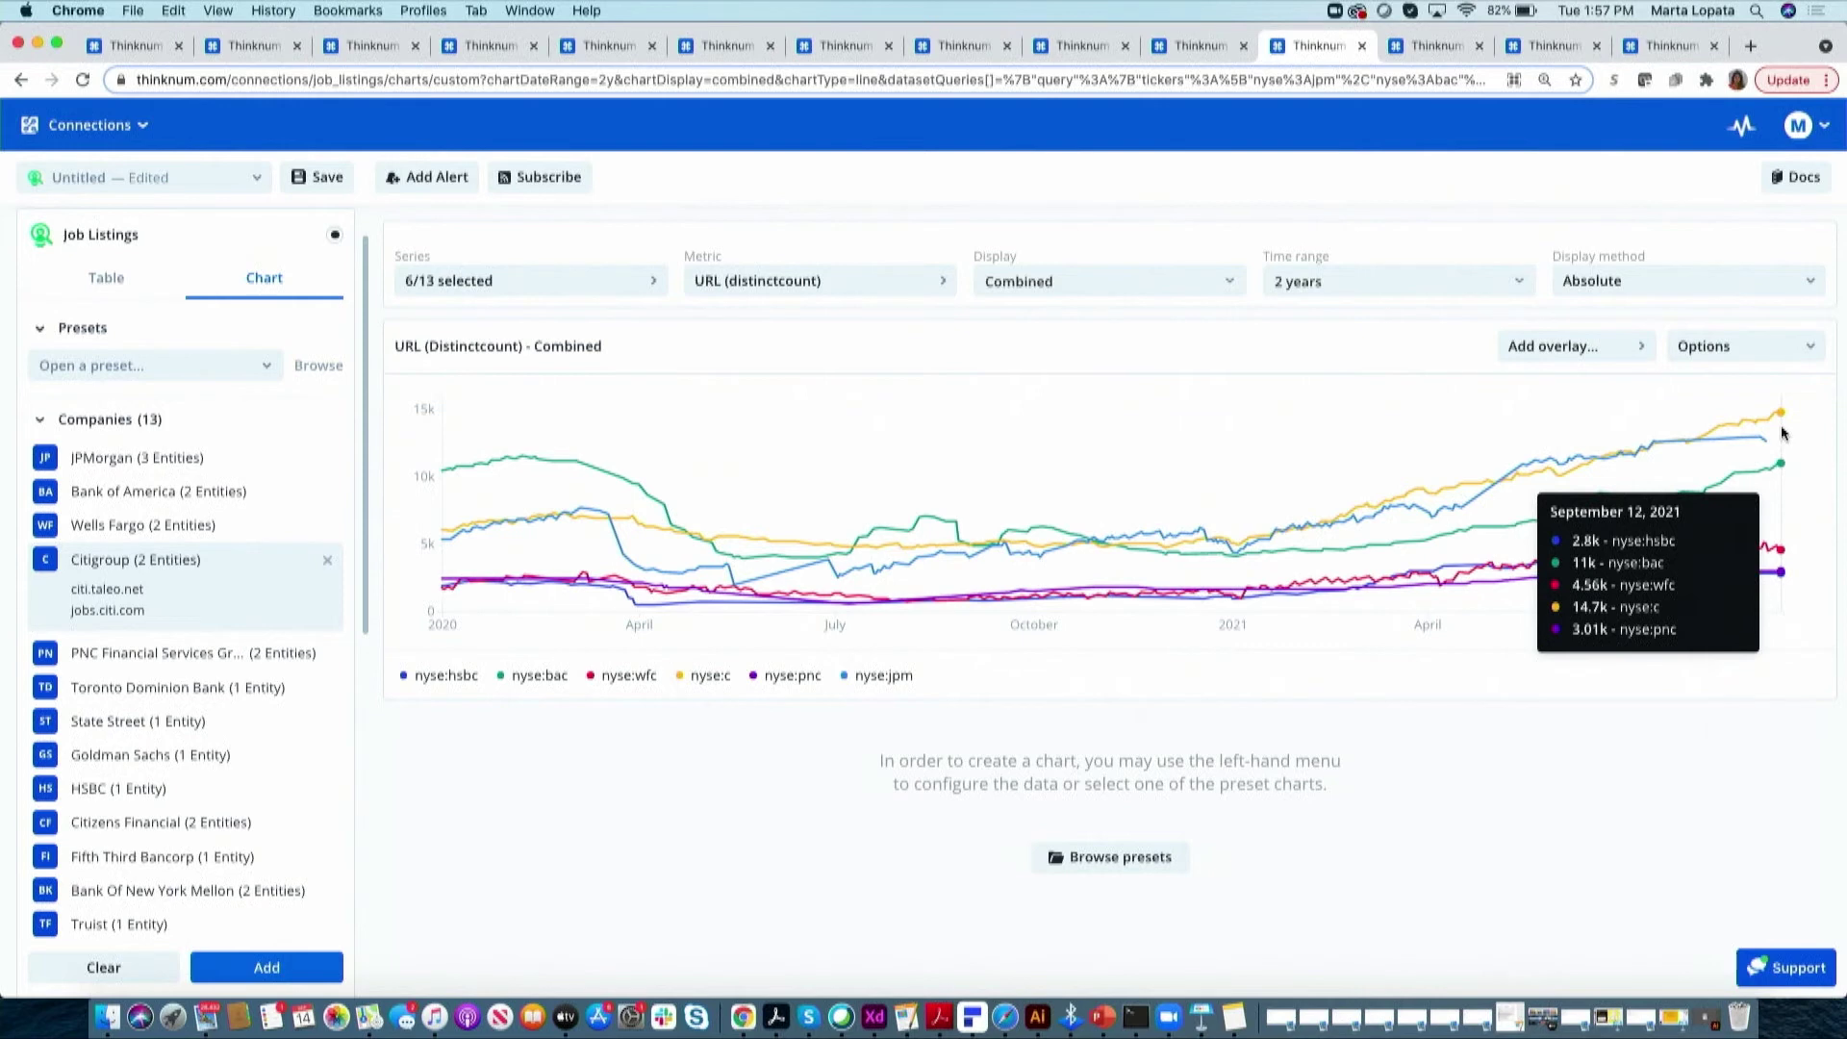
Examine the Blockchain Alt Data dashboard's community user charts and its CryptoPay, Blockchain Jobs, ICO companies, Github Activity and NFT Communities widgets
key(ctrl+Tab)
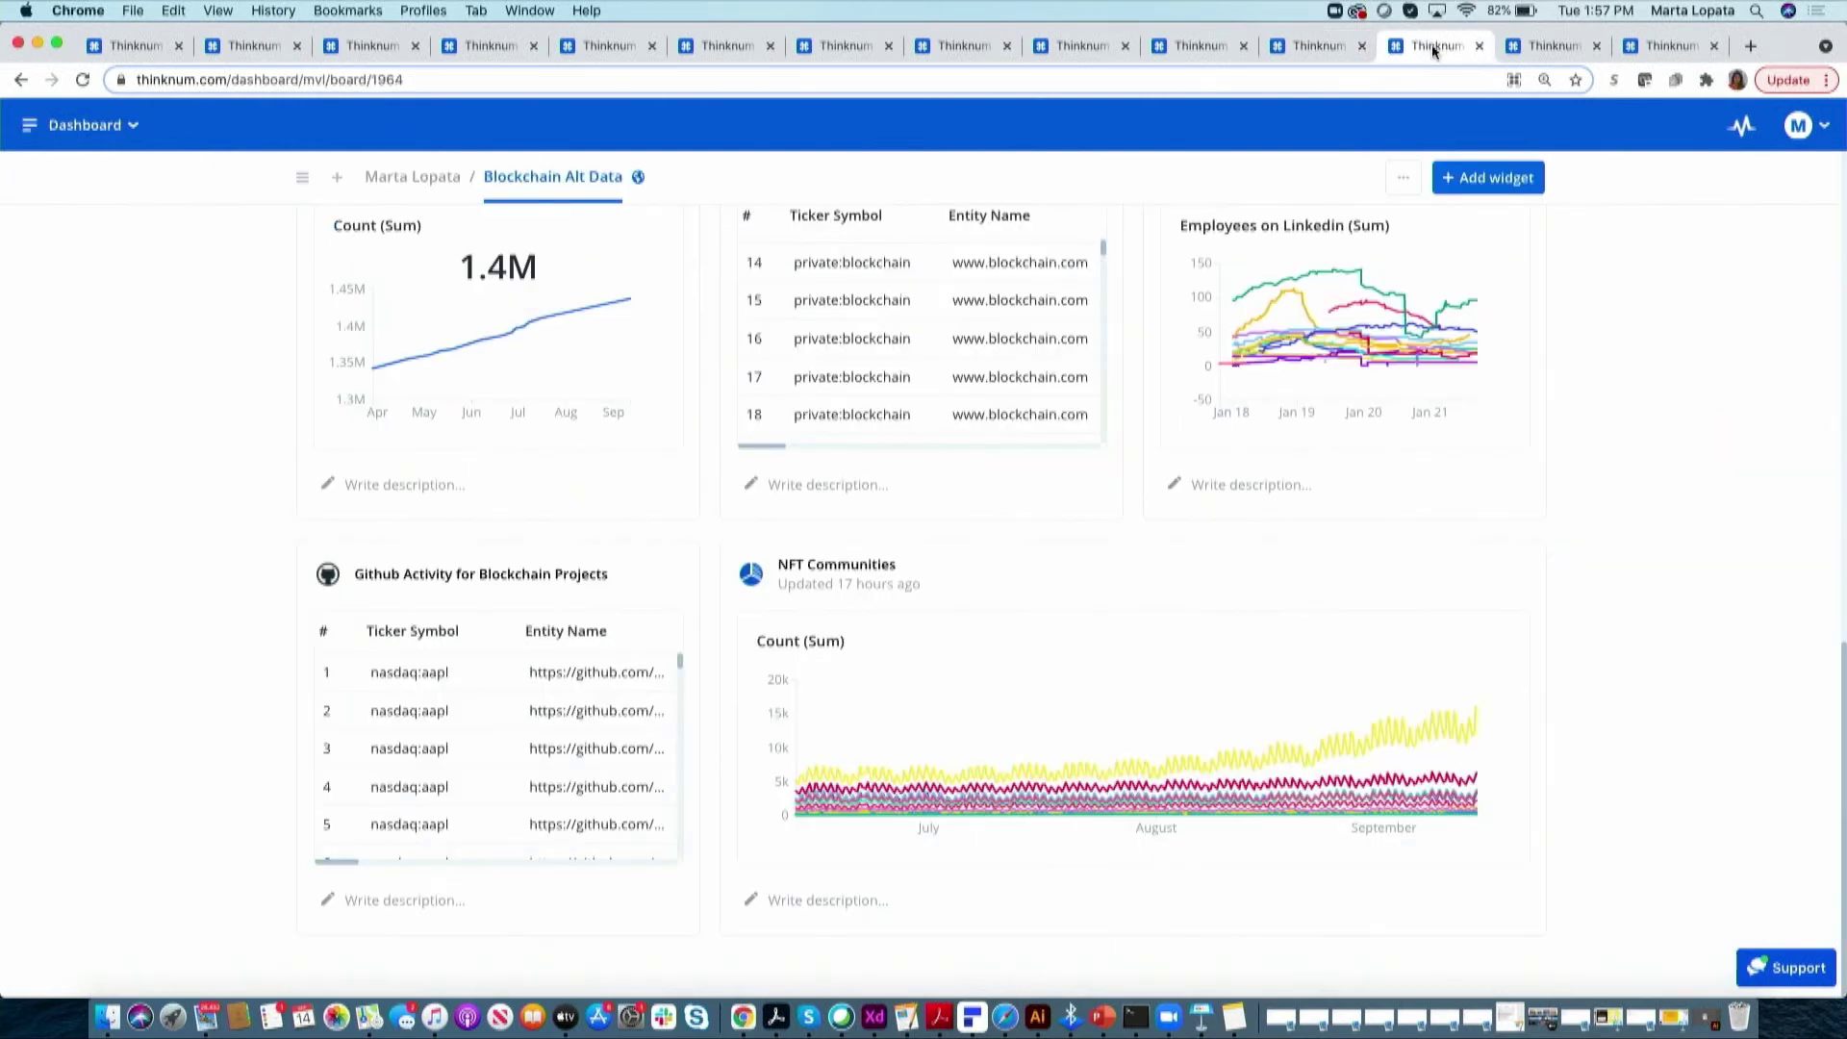
scroll(1217, 500, up, 10)
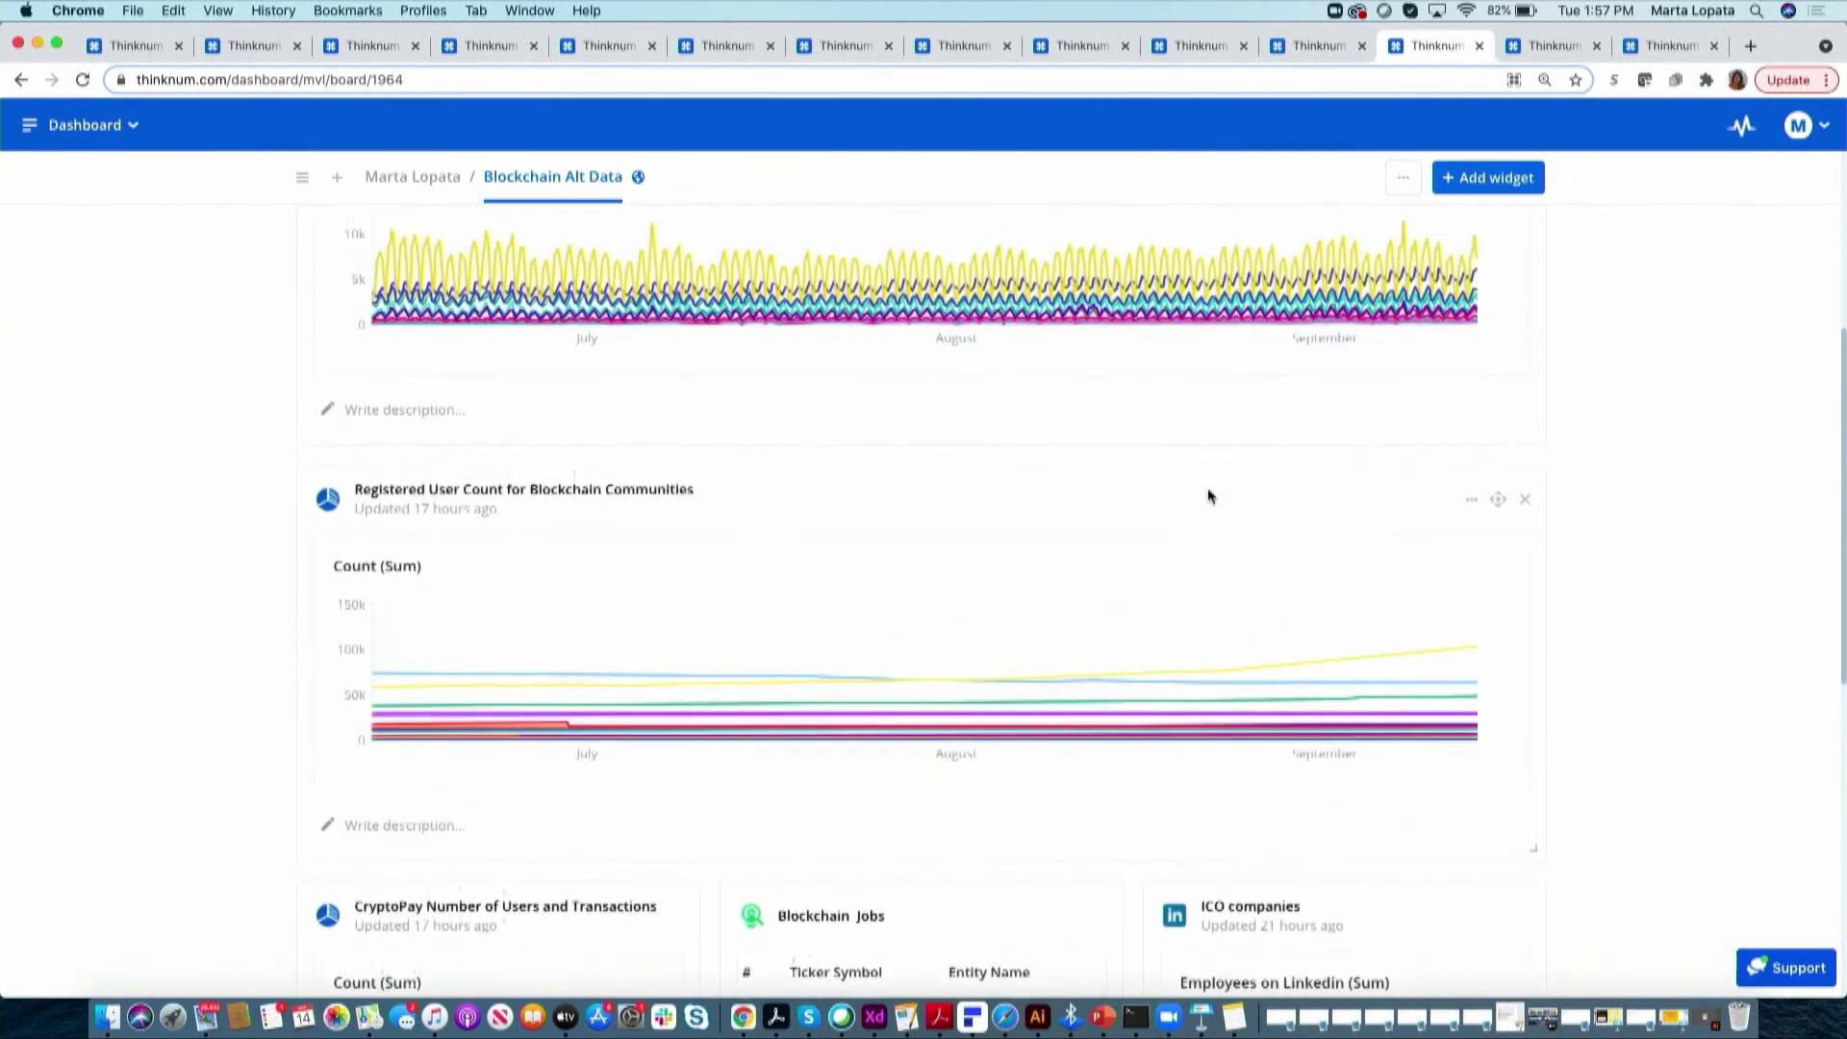
scroll(1219, 501, down, 3)
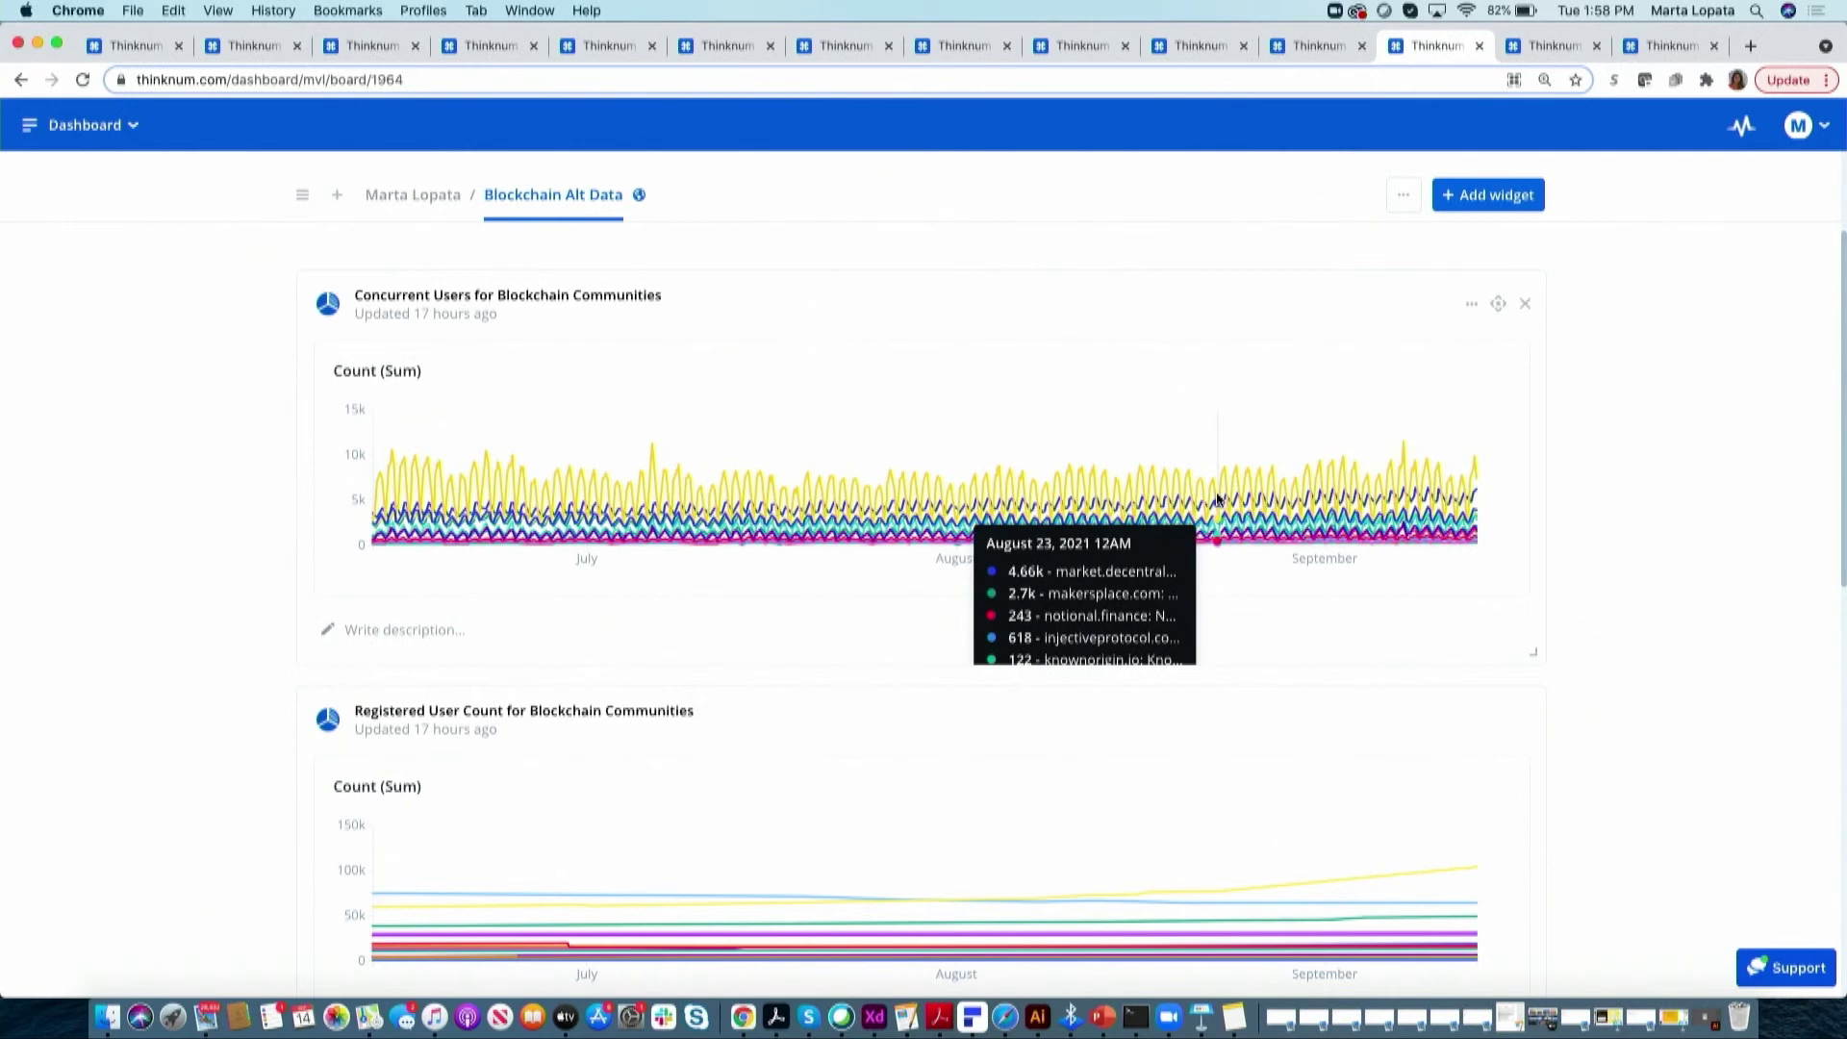
scroll(1217, 499, down, 4)
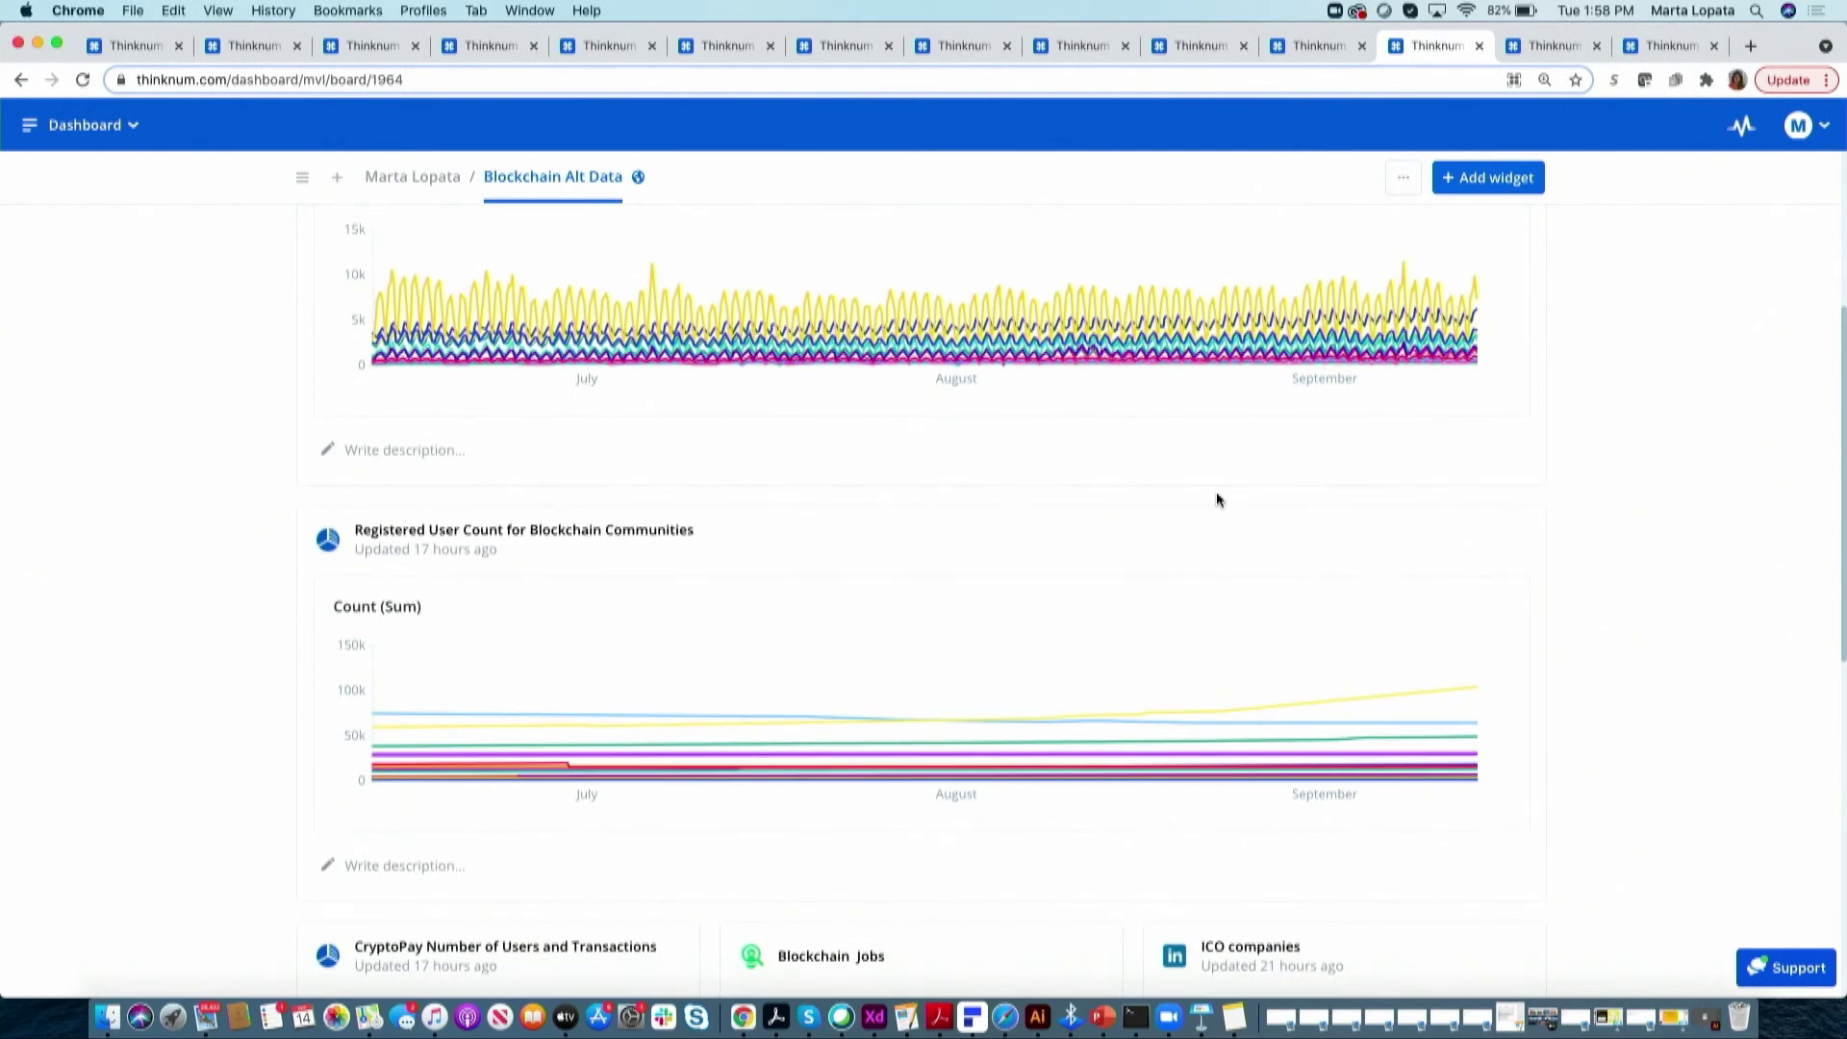
scroll(1217, 499, down, 4)
scroll(1217, 499, down, 5)
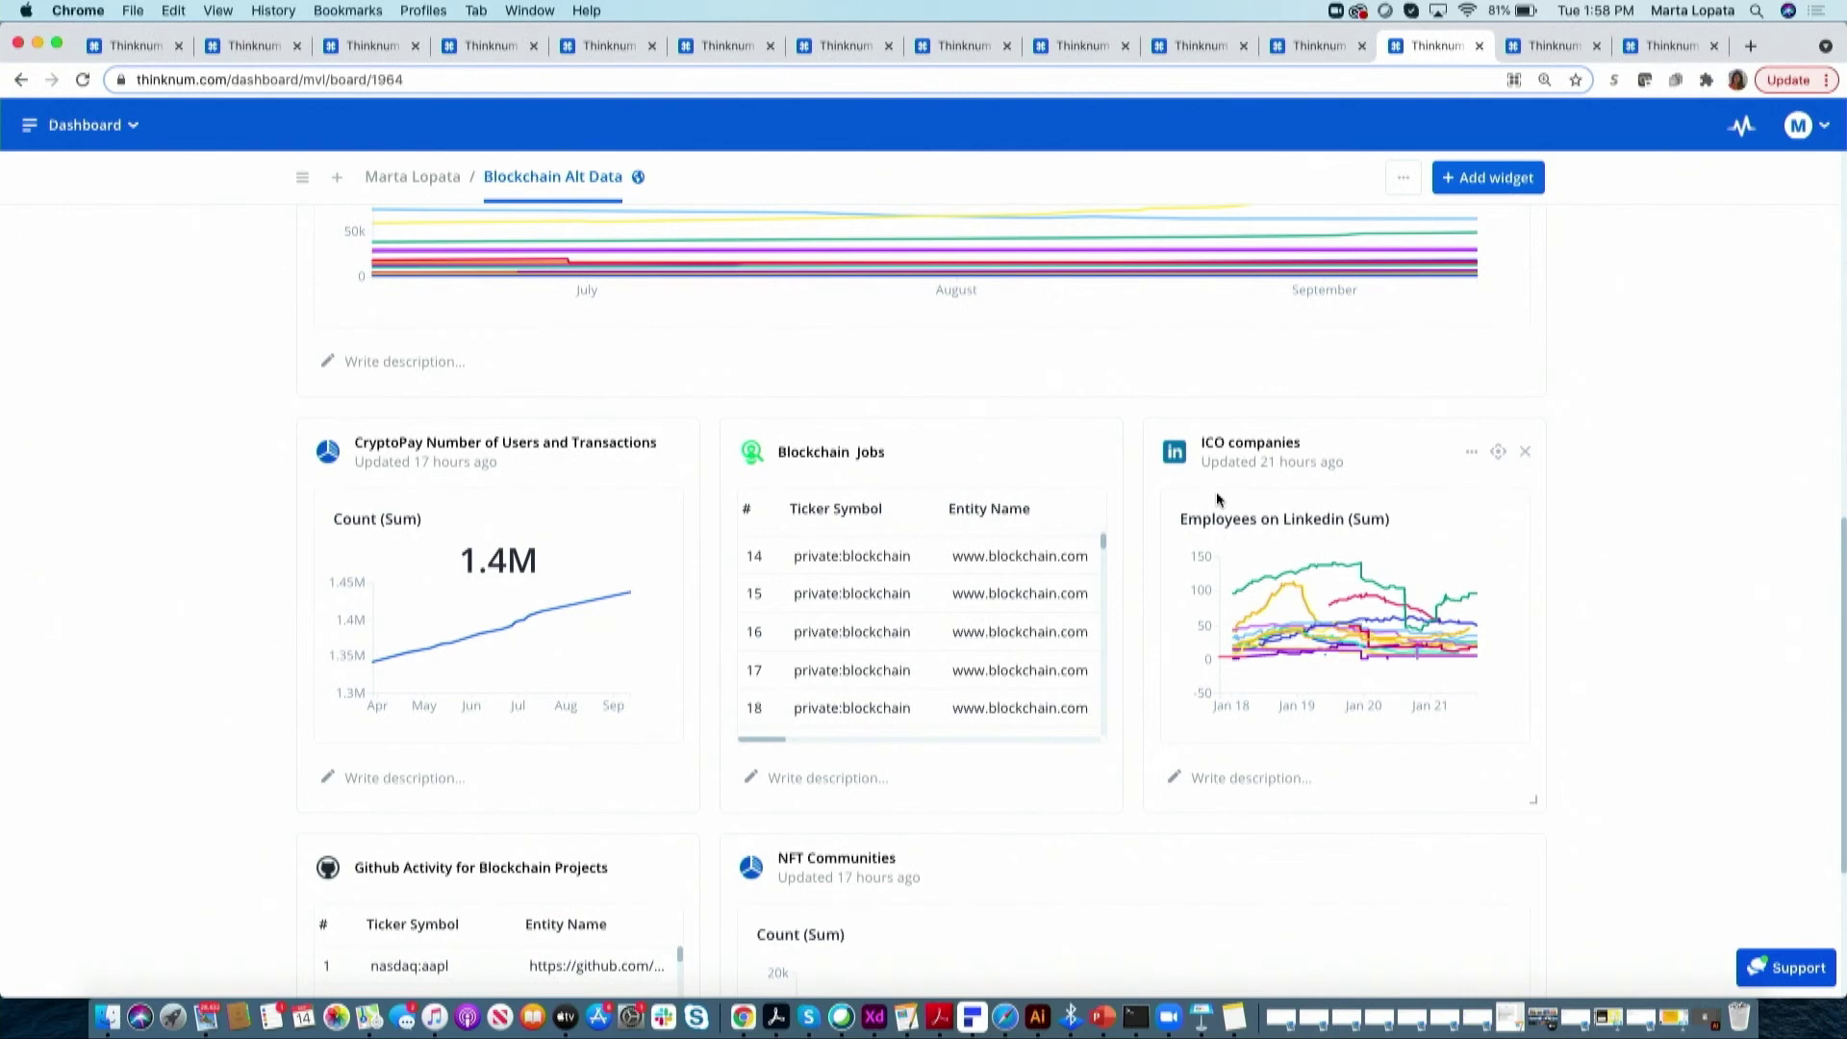
scroll(1550, 666, down, 3)
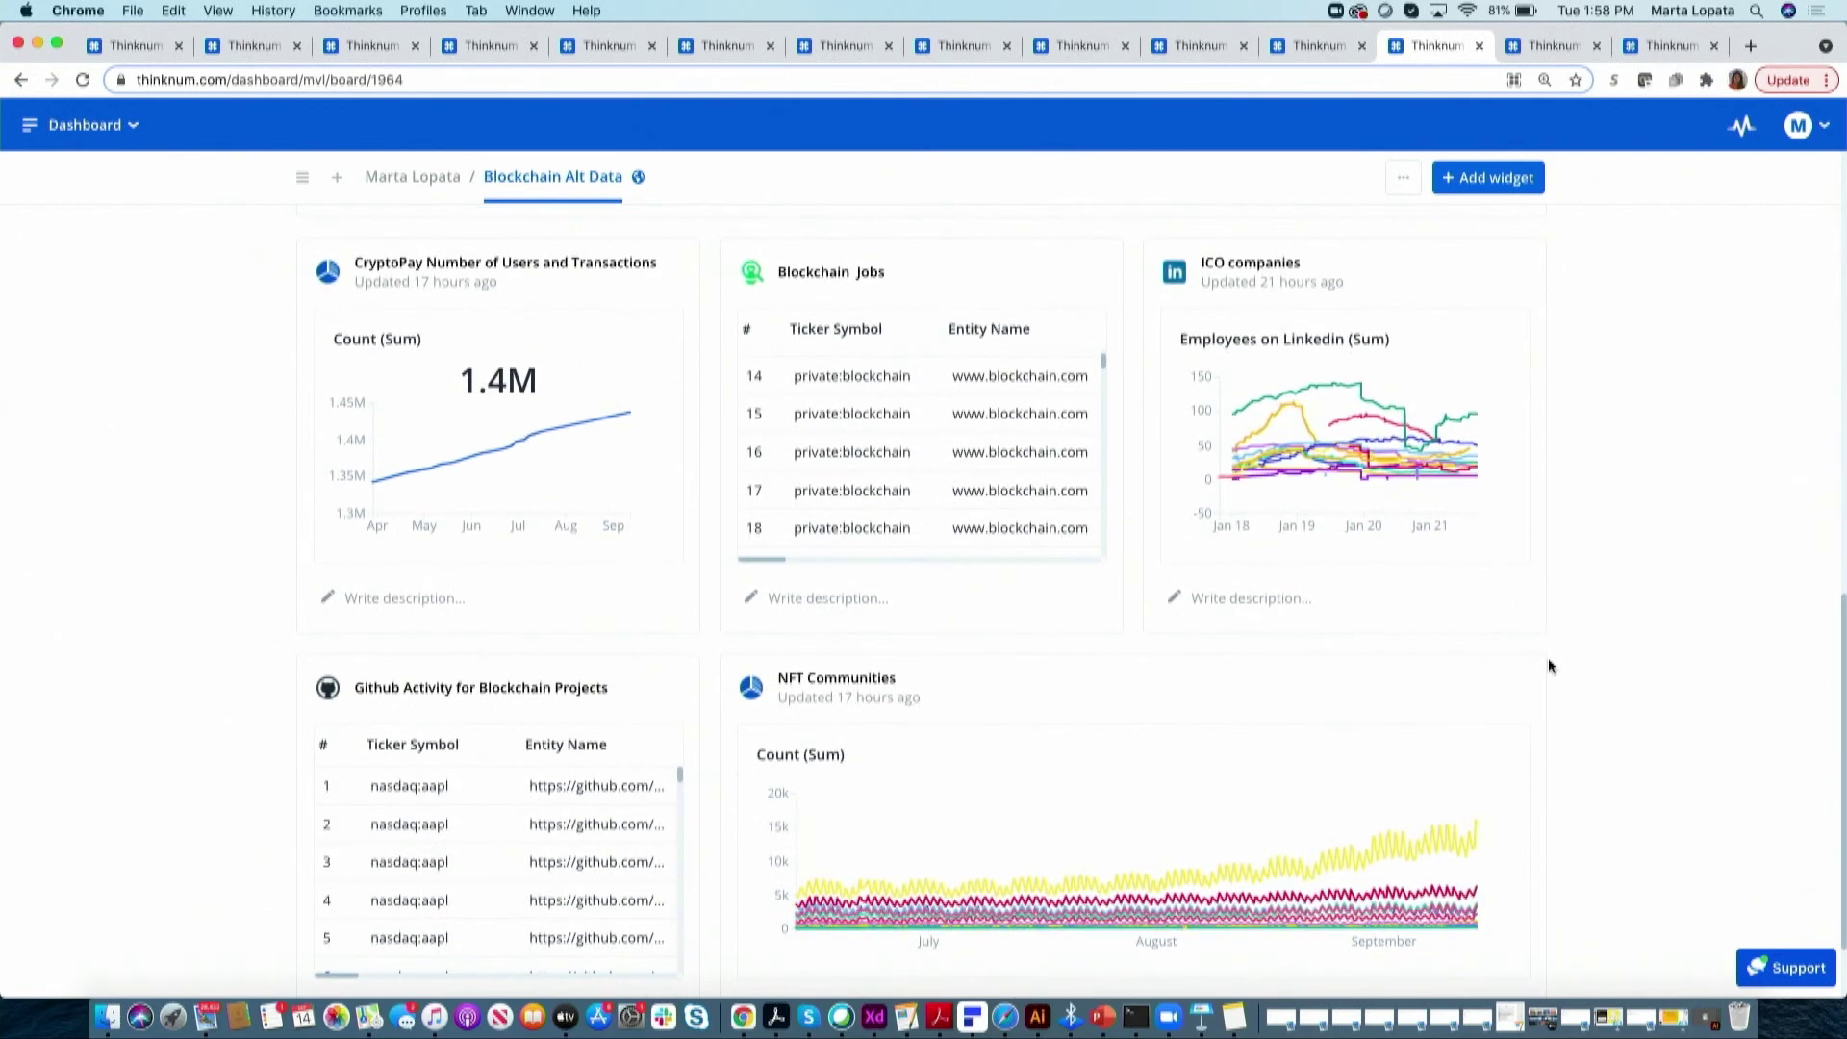
scroll(1548, 666, down, 2)
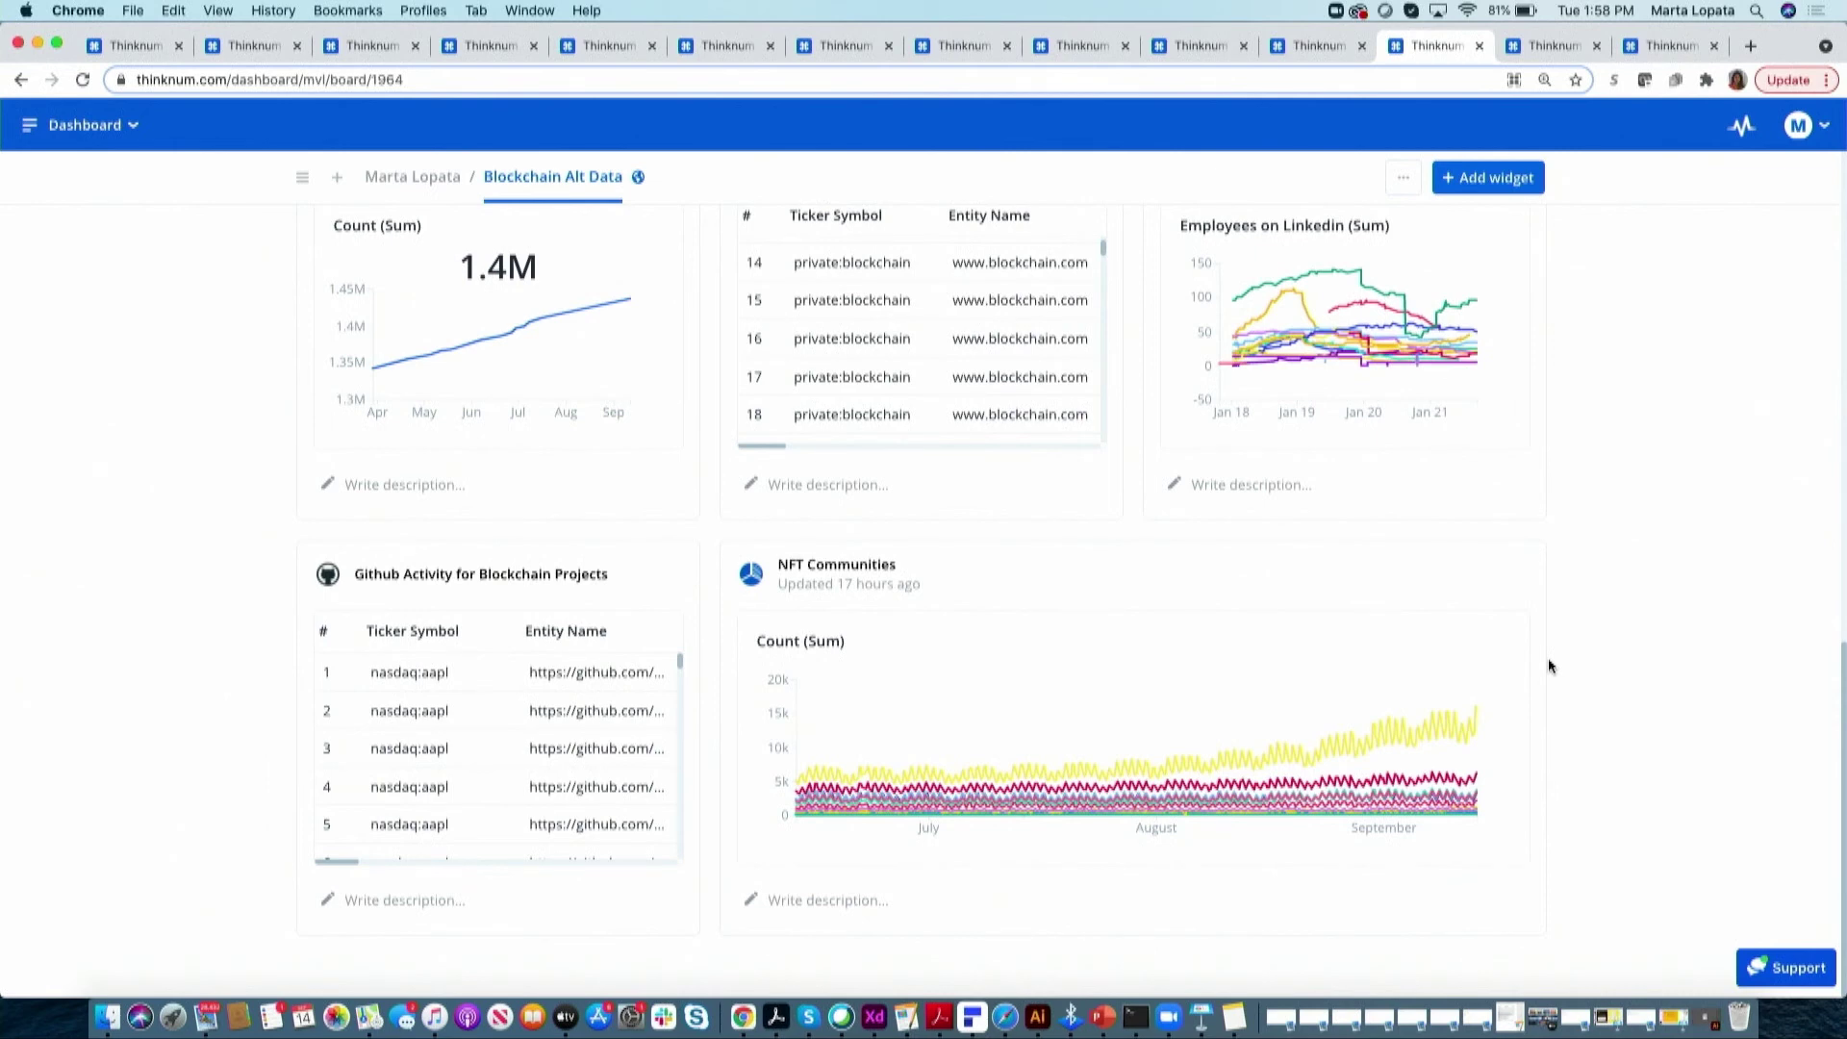
scroll(1549, 665, up, 3)
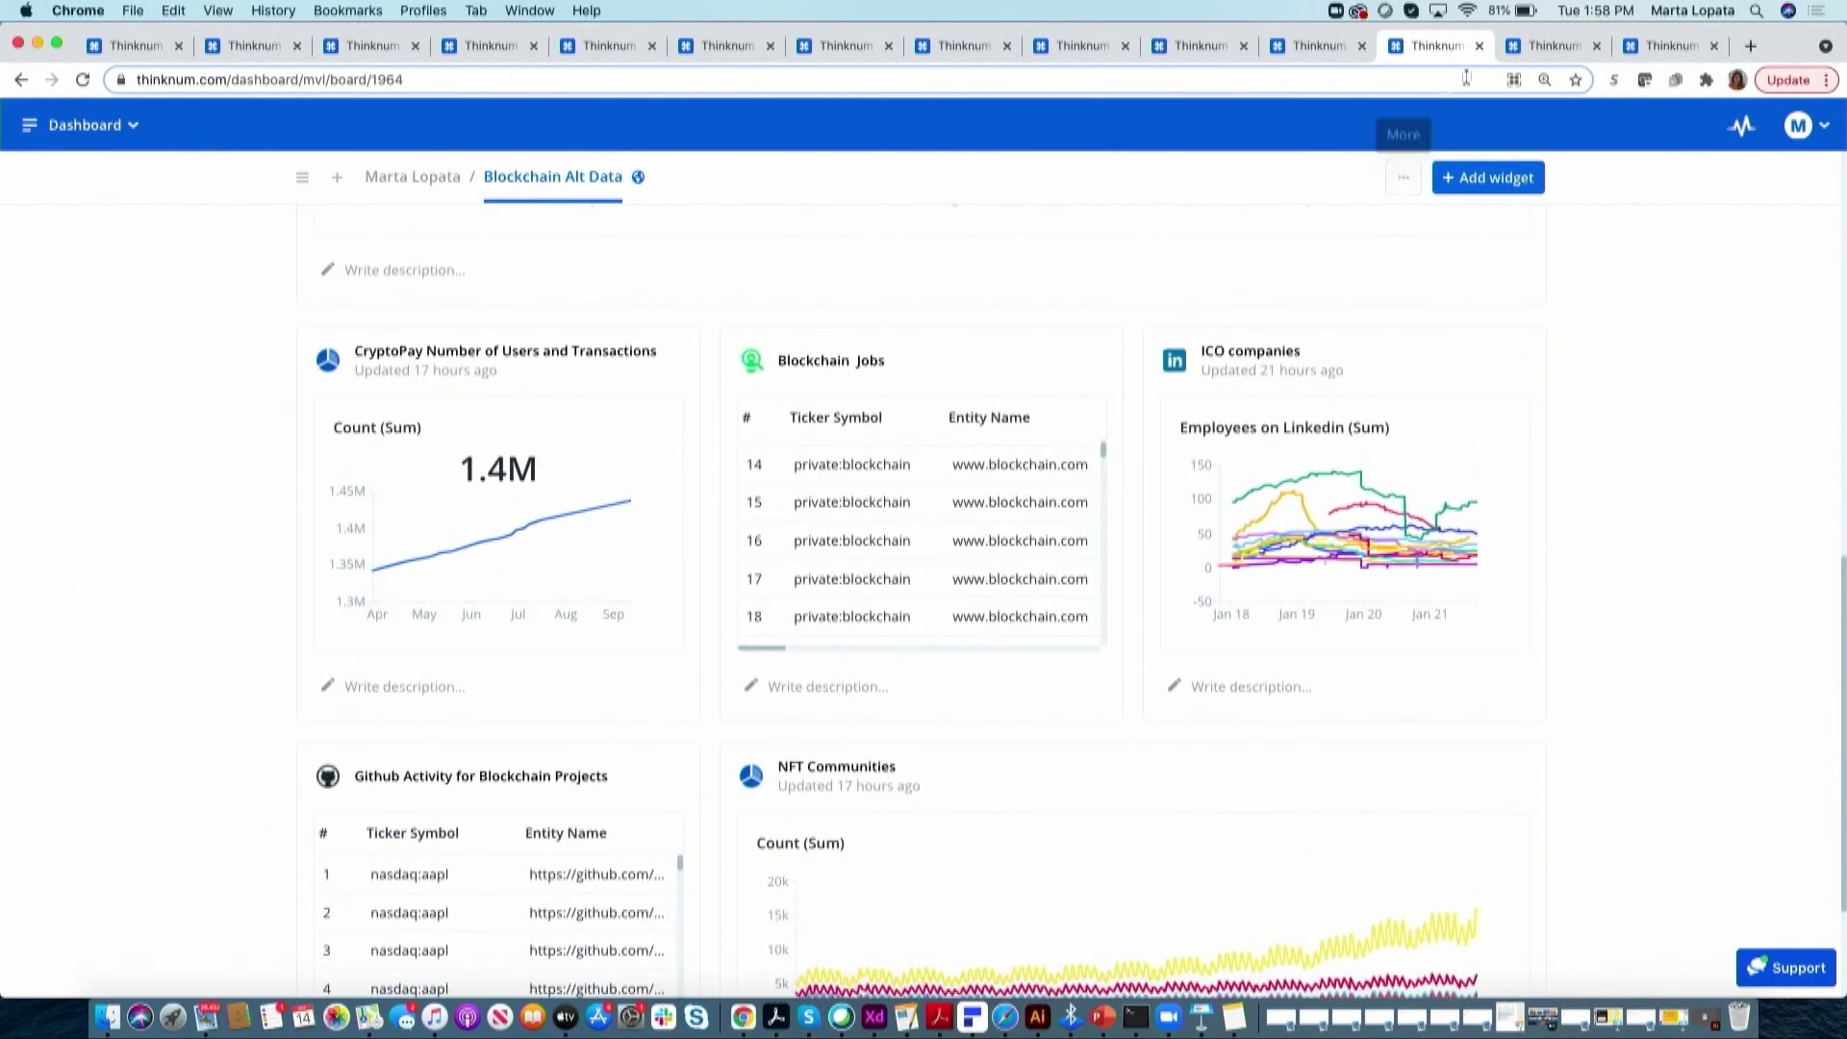
View the overview of saved dashboards, including the COVID Reopening, ESG, Blockchain and Commercial Banks boards
click(1535, 50)
scroll(1048, 557, up, 4)
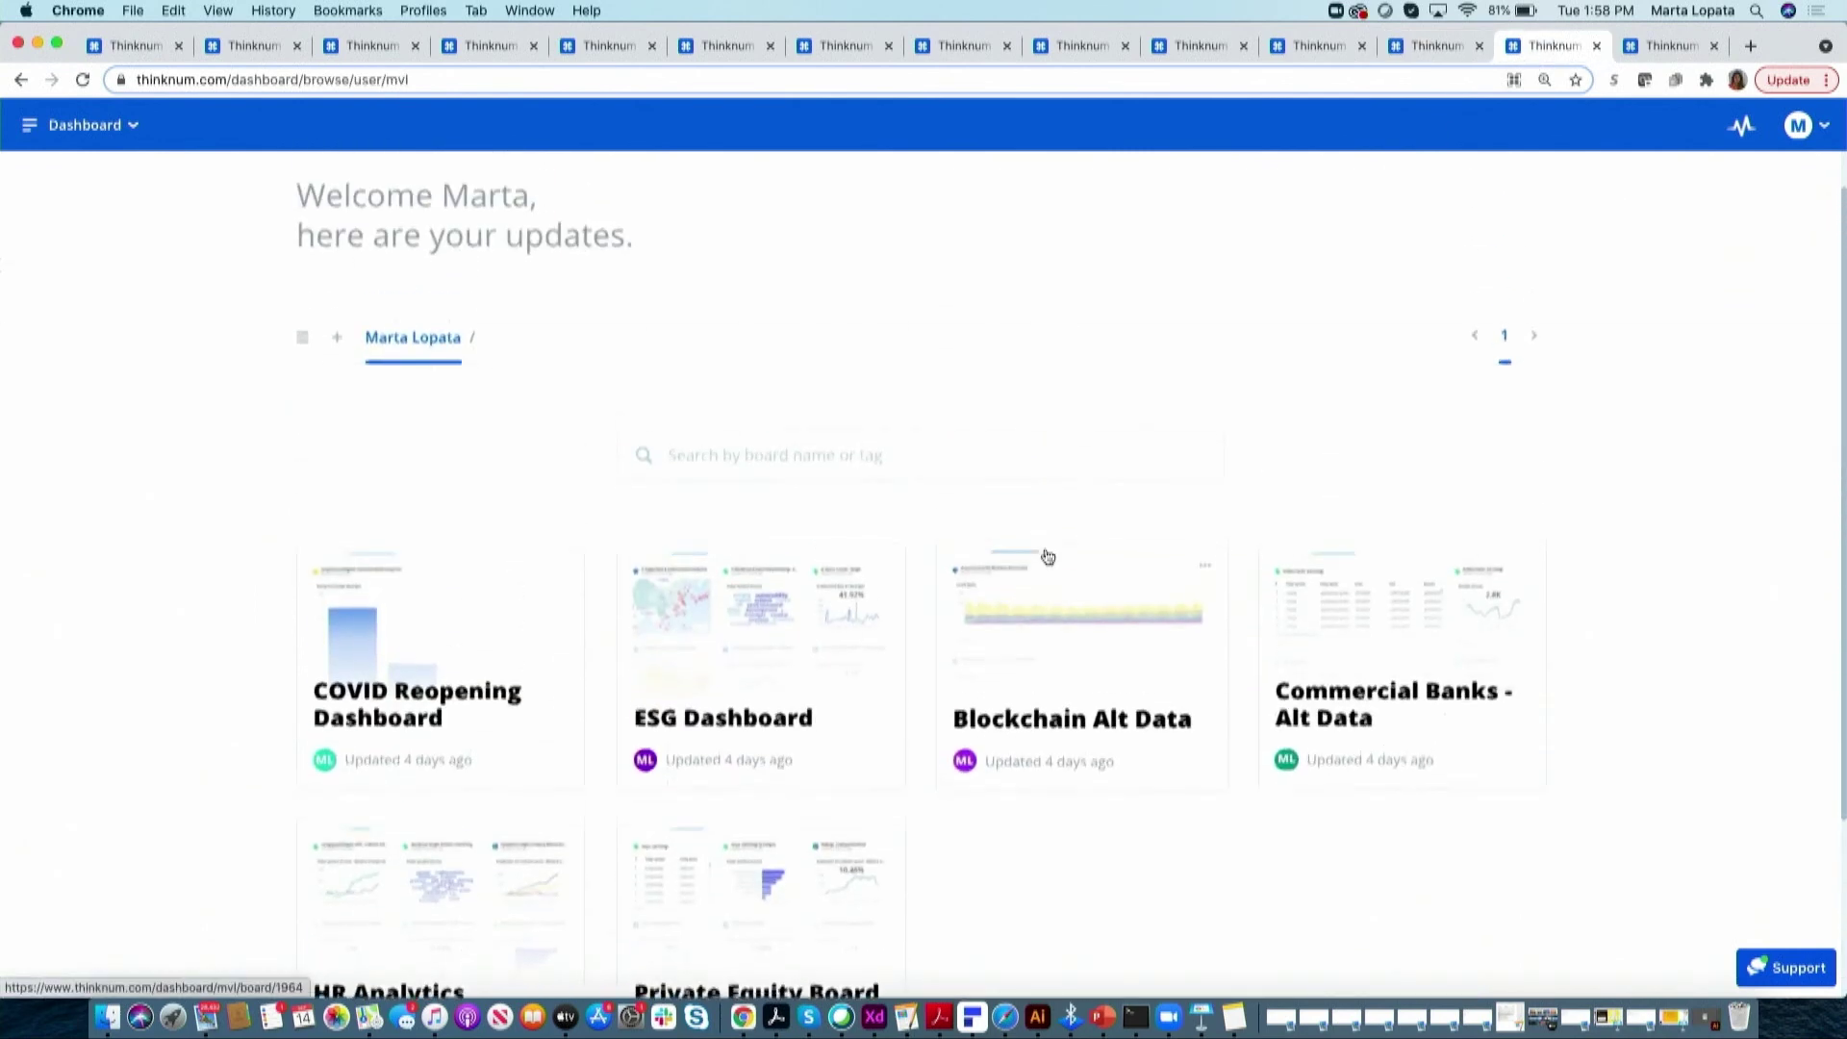